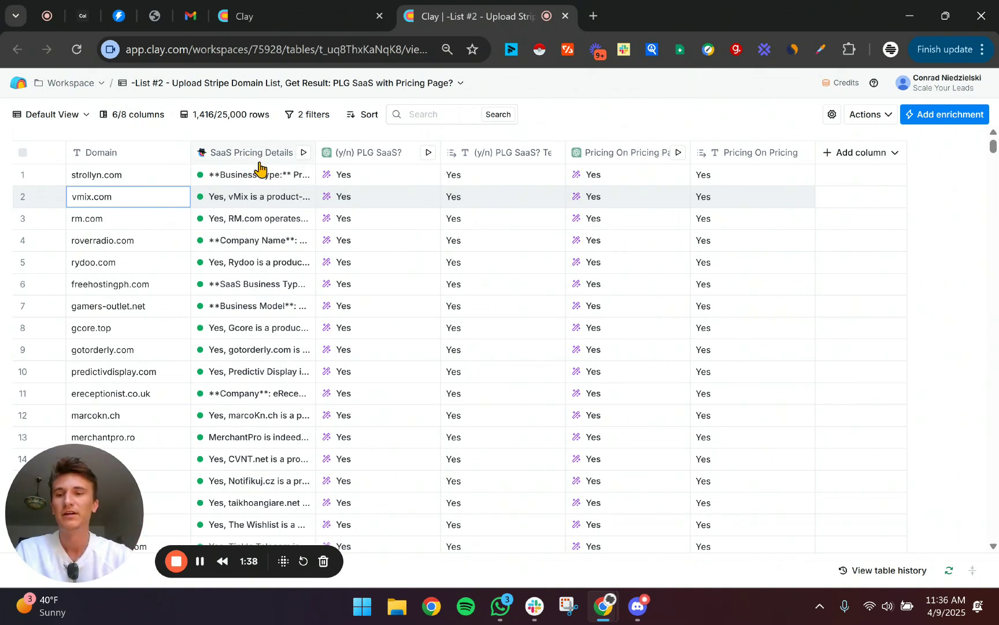
- Read the full SaaS Pricing Details result for vmix.com, including its response and reasoning
click(251, 153)
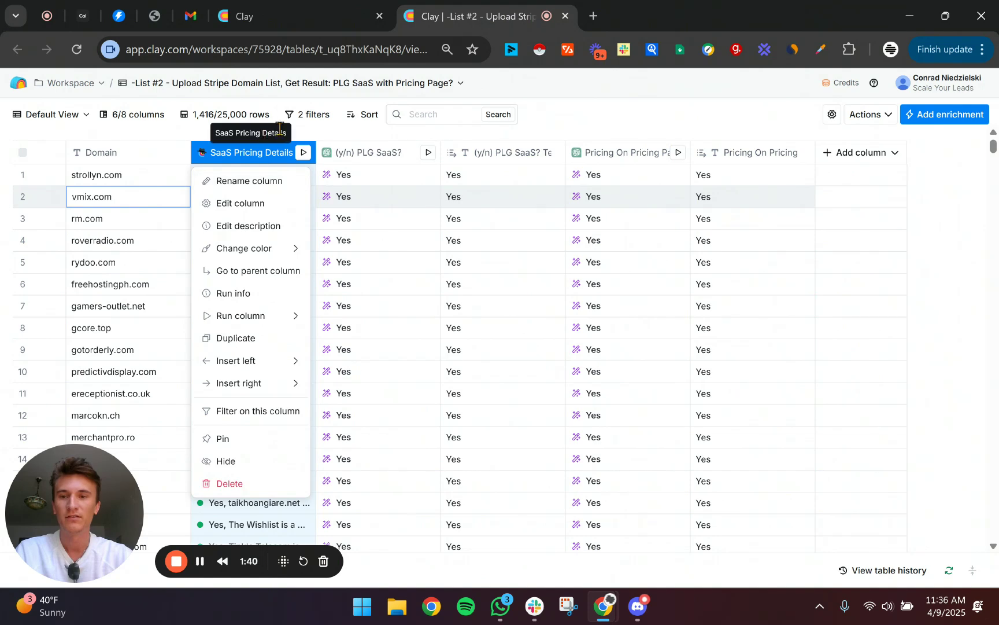
click(268, 196)
click(252, 196)
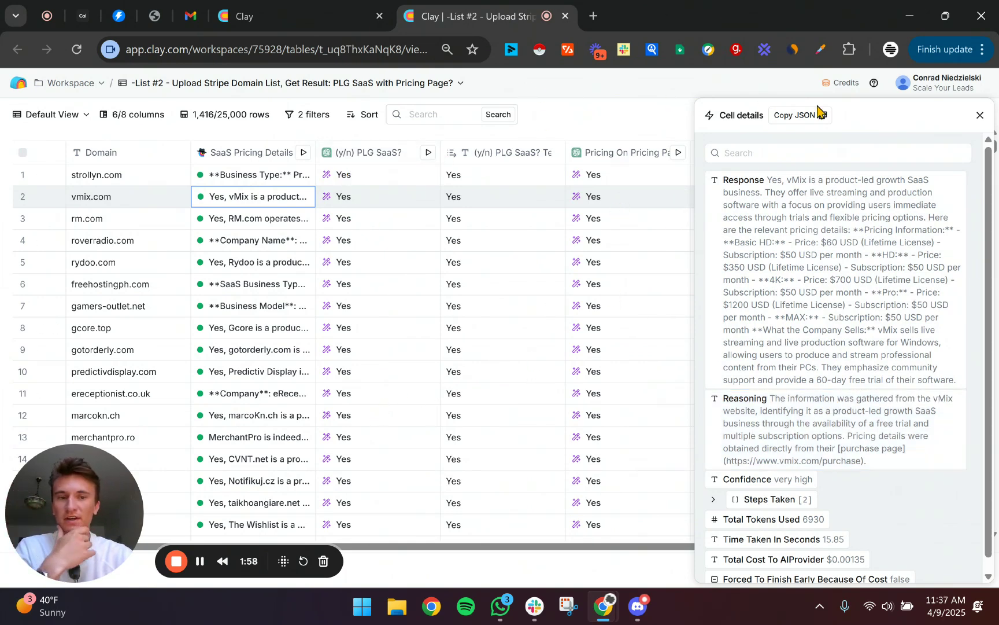
click(980, 115)
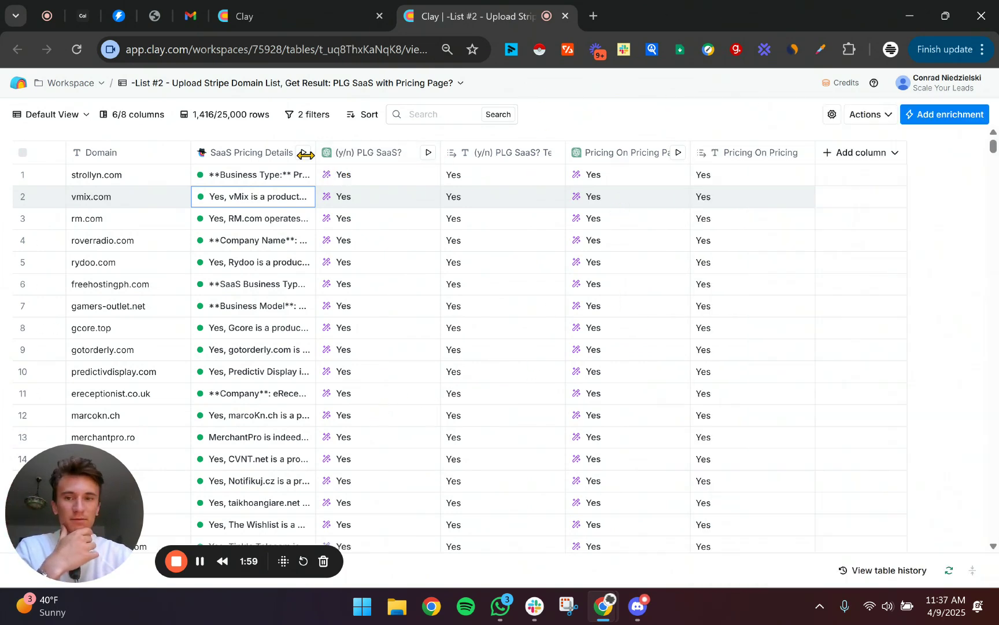
- Review the SaaS Pricing Details column's setup, covering its model, research prompt and output format
click(252, 152)
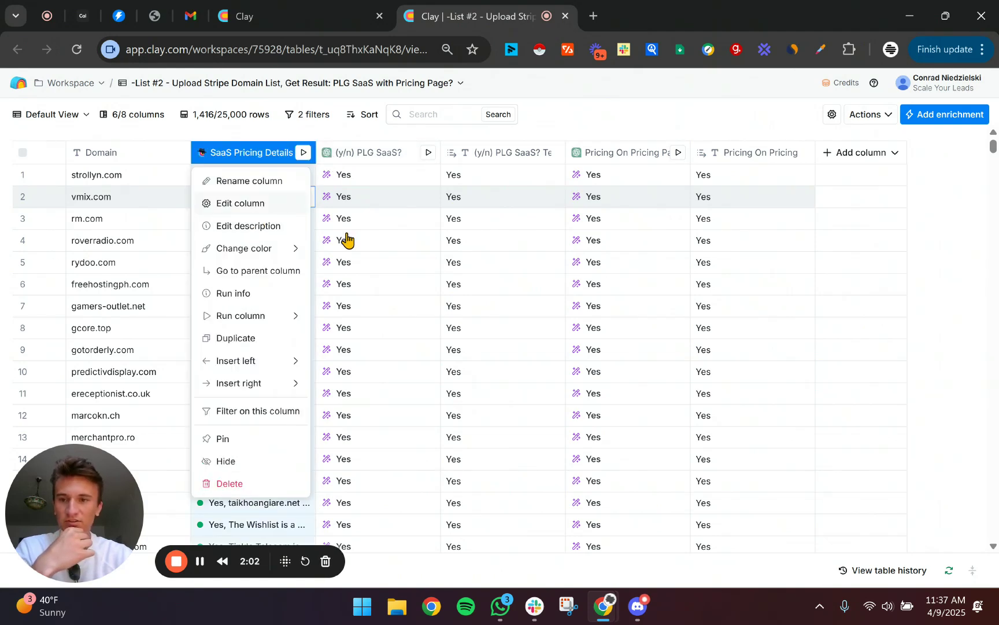
click(240, 203)
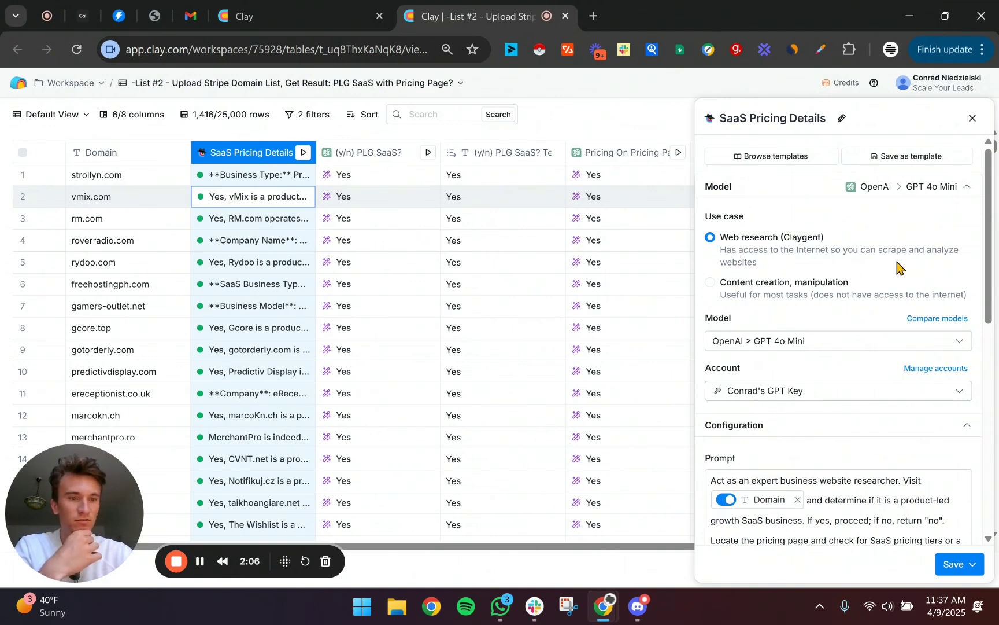
scroll(815, 443, down, 3)
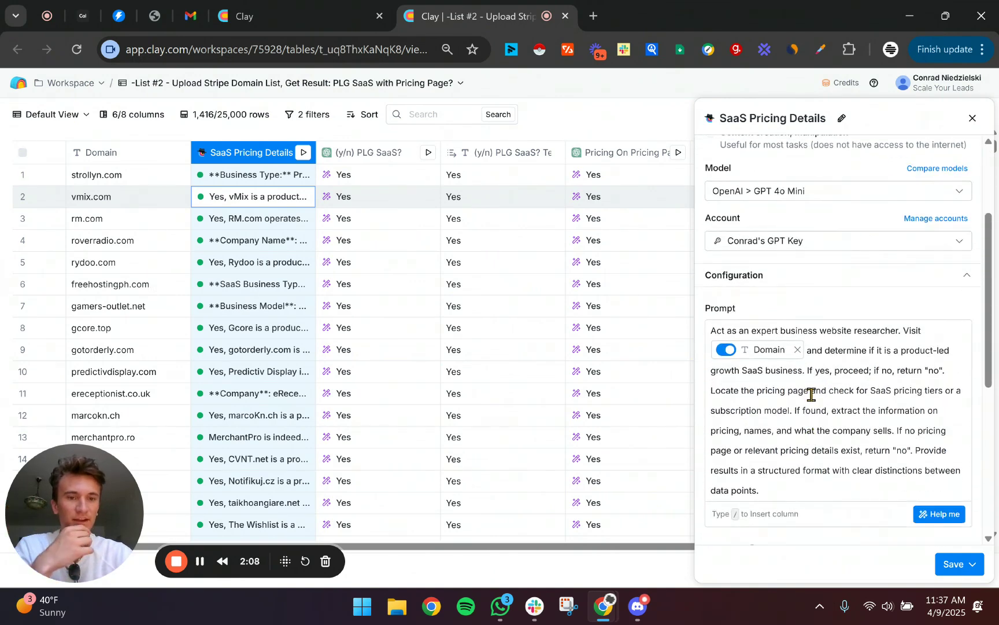
scroll(808, 363, down, 1)
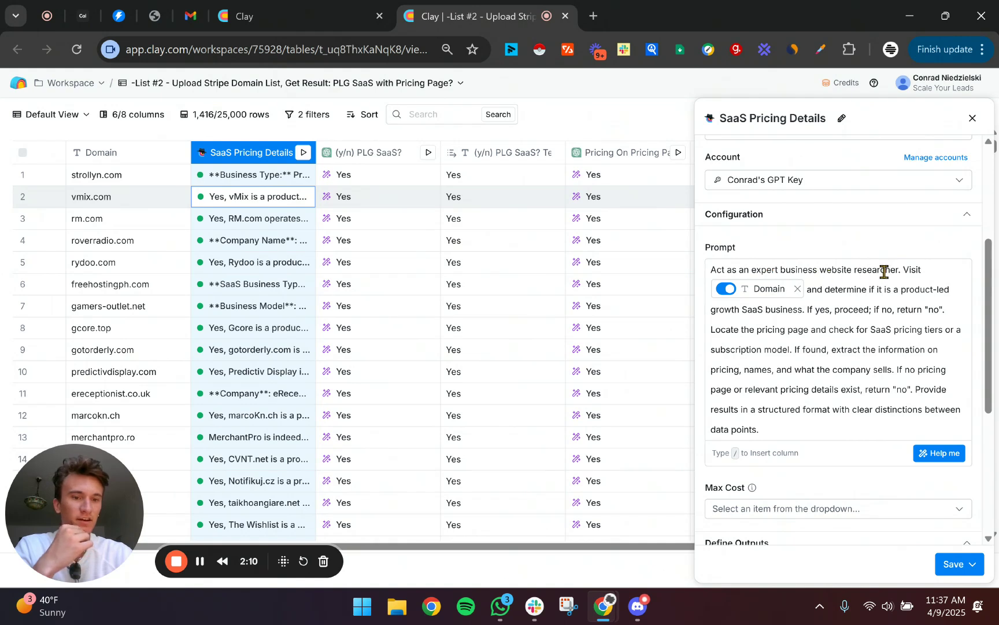
mouse_move(788, 298)
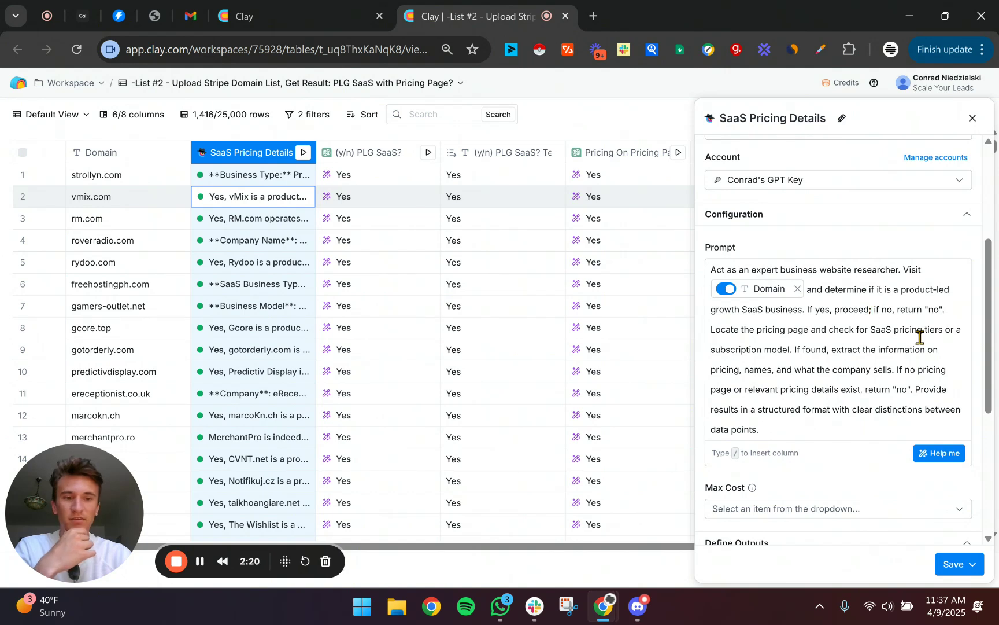
scroll(822, 365, down, 1)
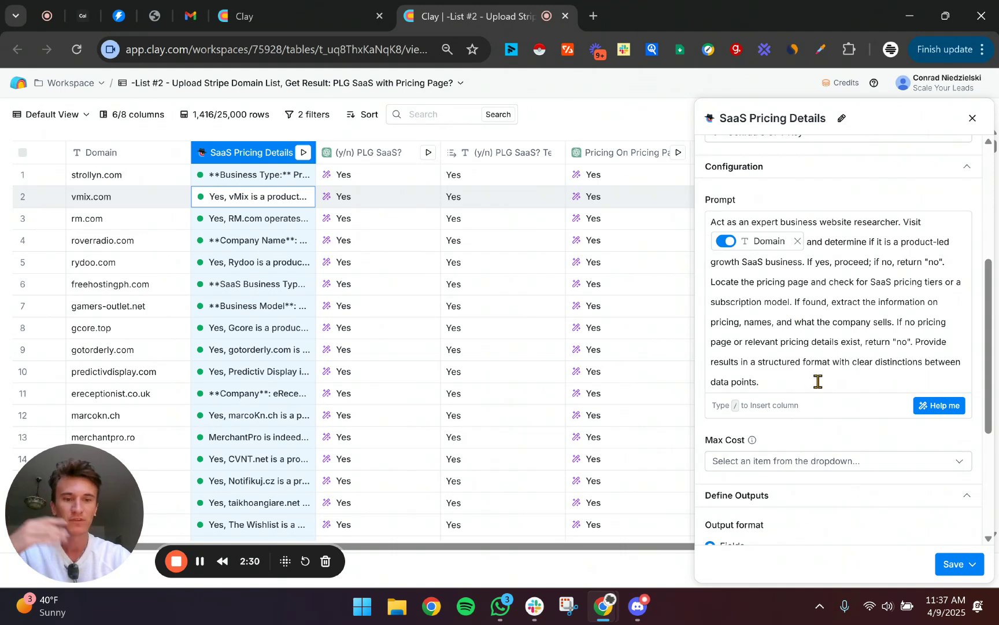
scroll(864, 339, down, 4)
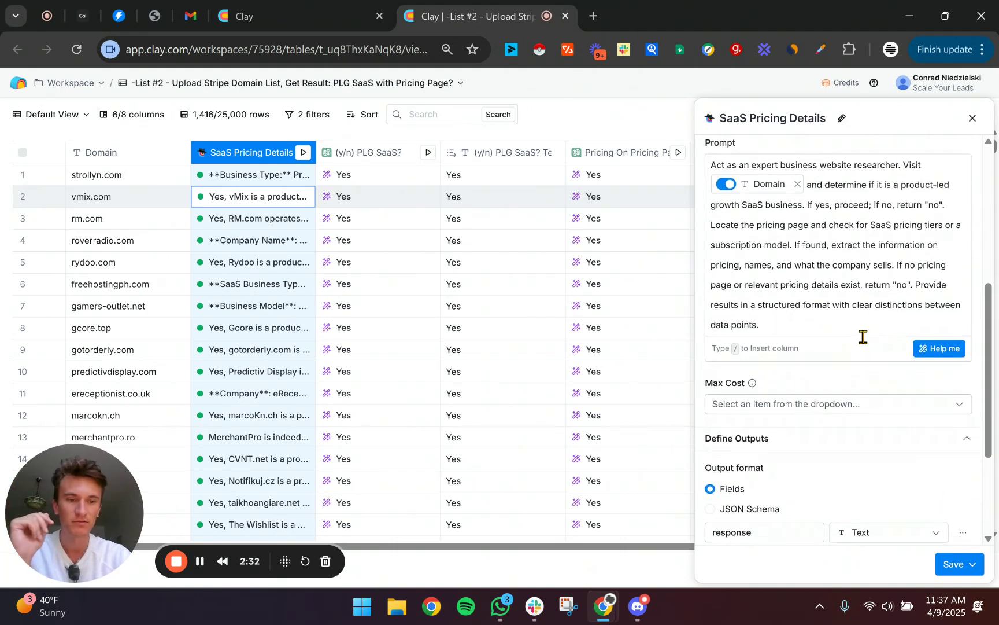
scroll(865, 347, up, 5)
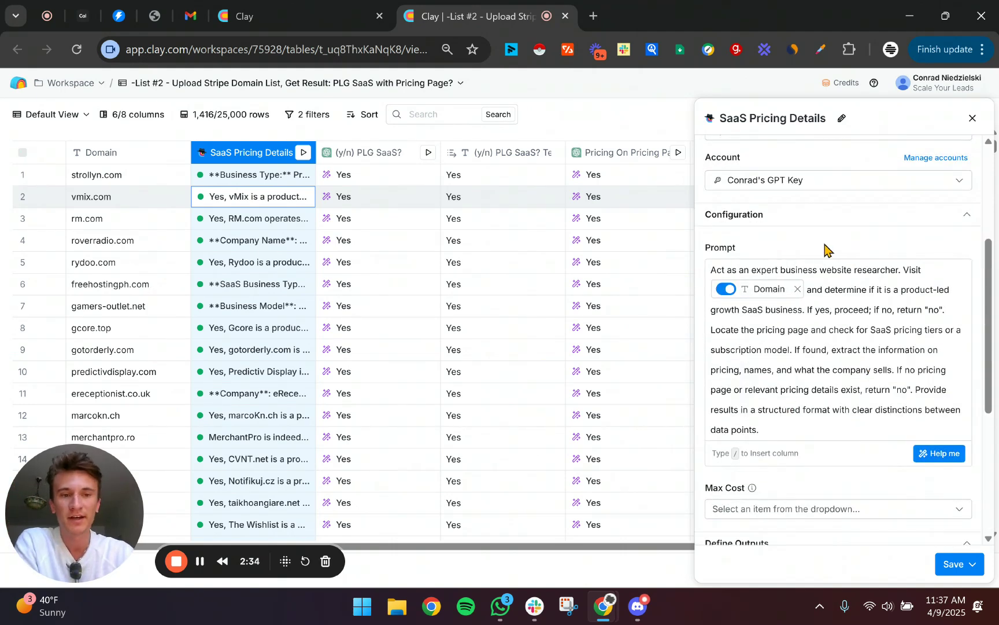
scroll(885, 209, up, 3)
click(971, 118)
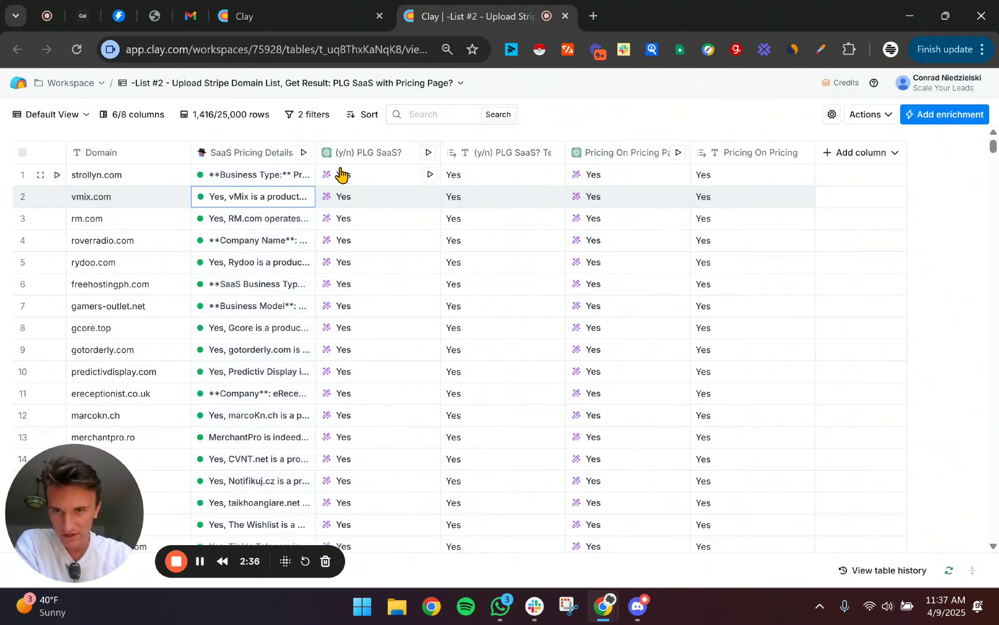
- Review the (y/n) PLG SaaS? column's setup, covering its use case, model and prompt
click(359, 157)
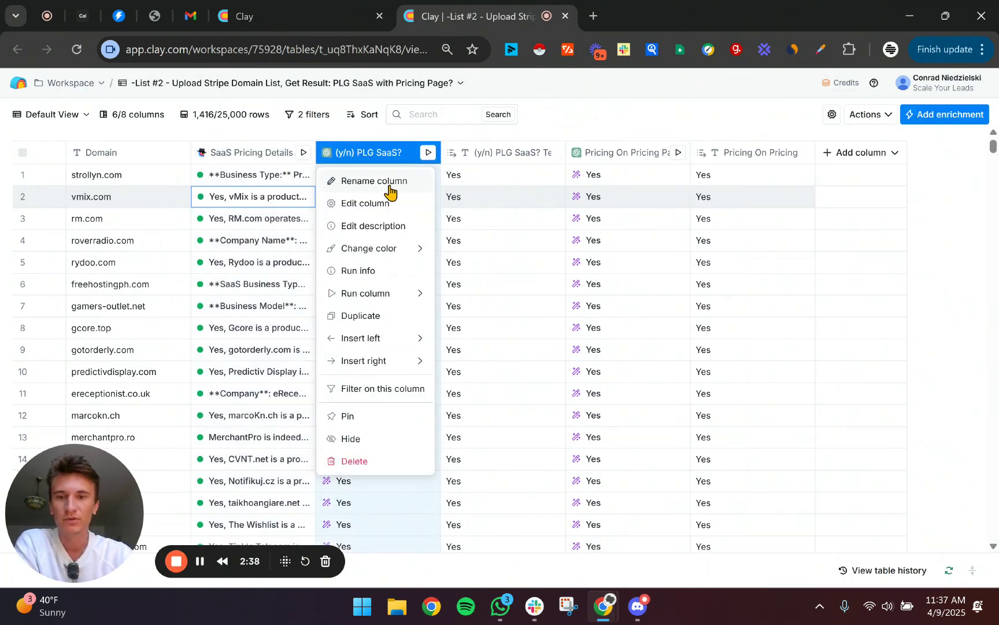
click(388, 203)
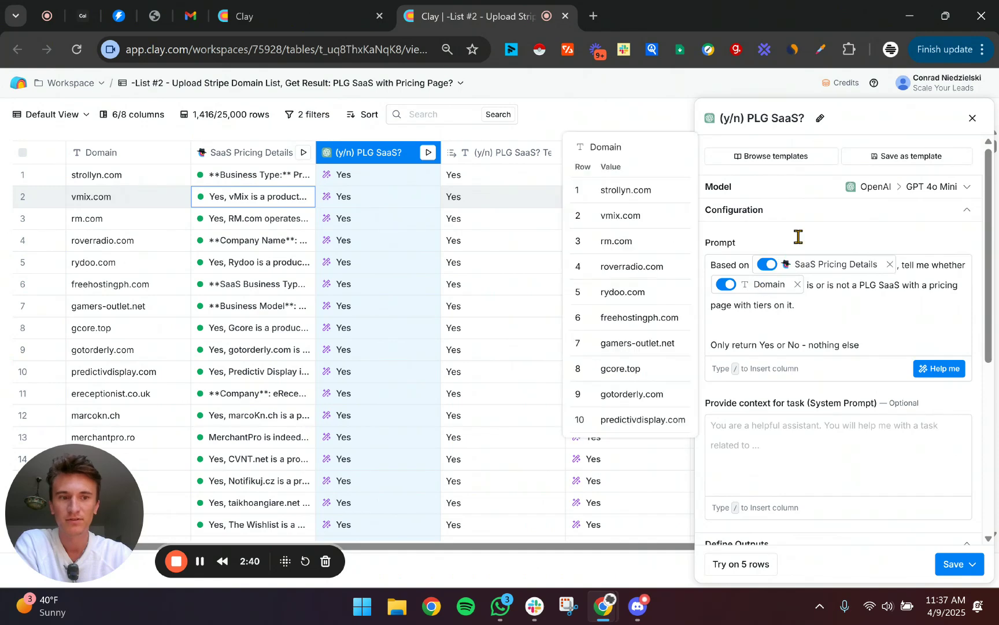
click(818, 193)
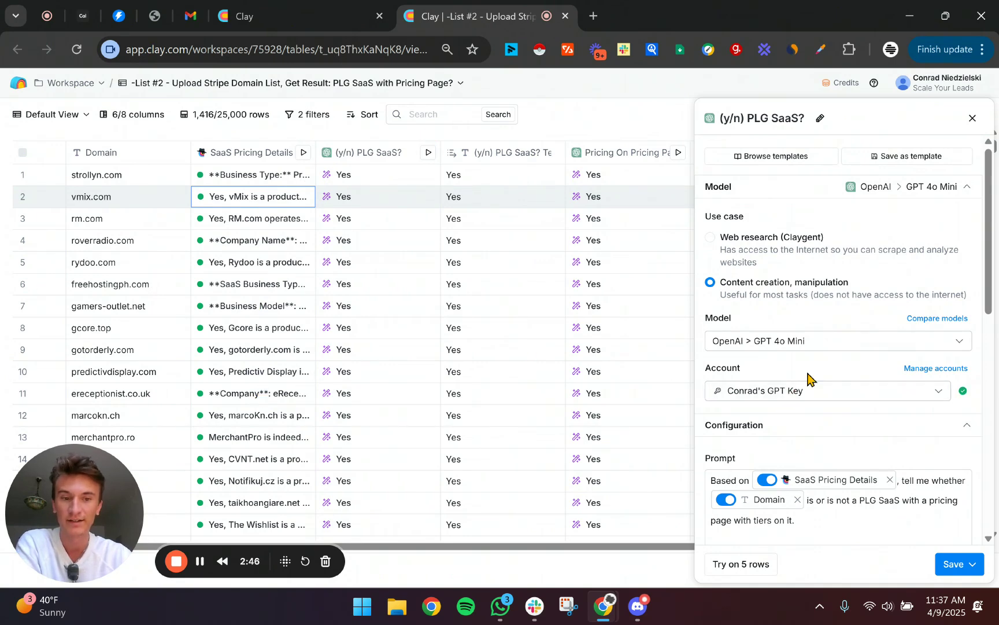
scroll(808, 380, down, 3)
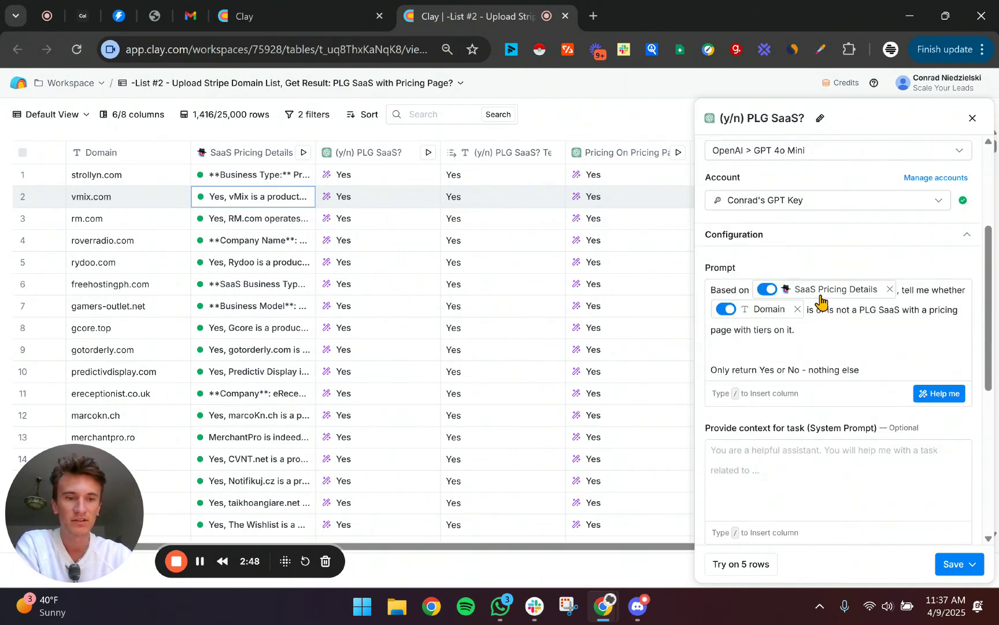
mouse_move(824, 299)
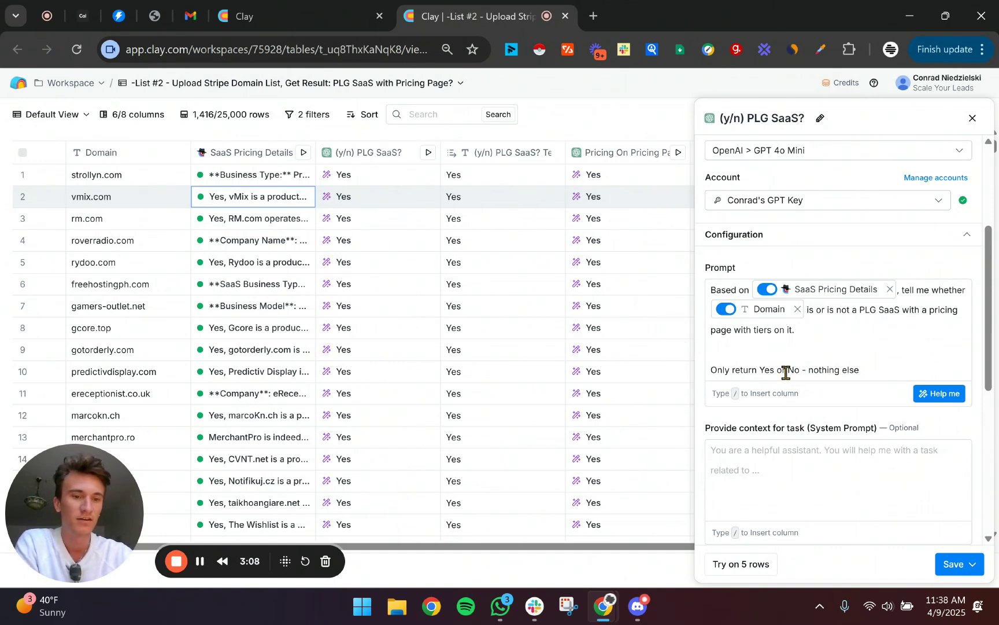
click(973, 120)
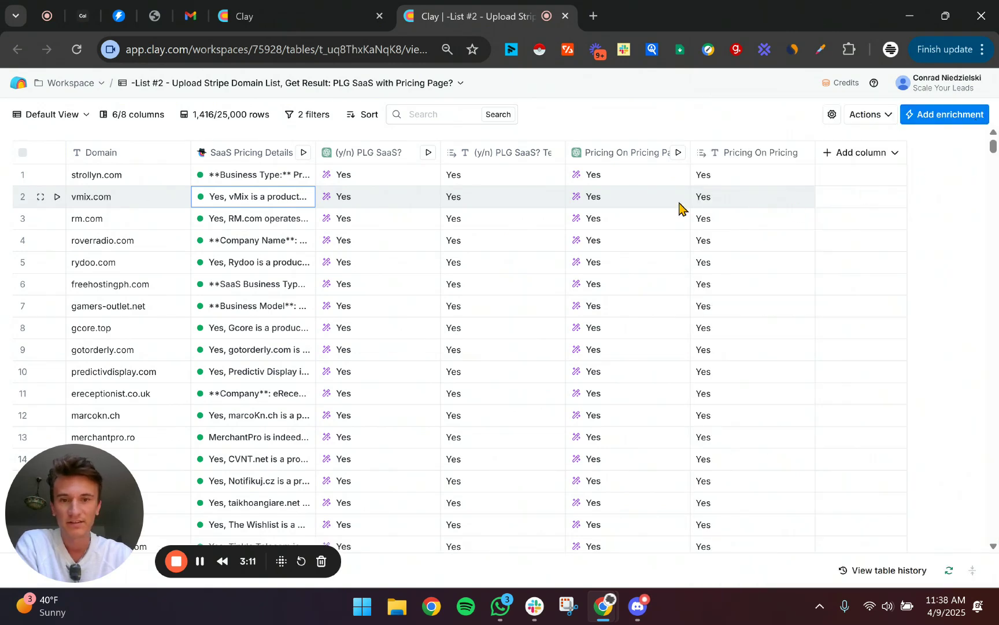
- Review the prompt configured for the Pricing On Pricing Page? column
click(622, 154)
click(609, 203)
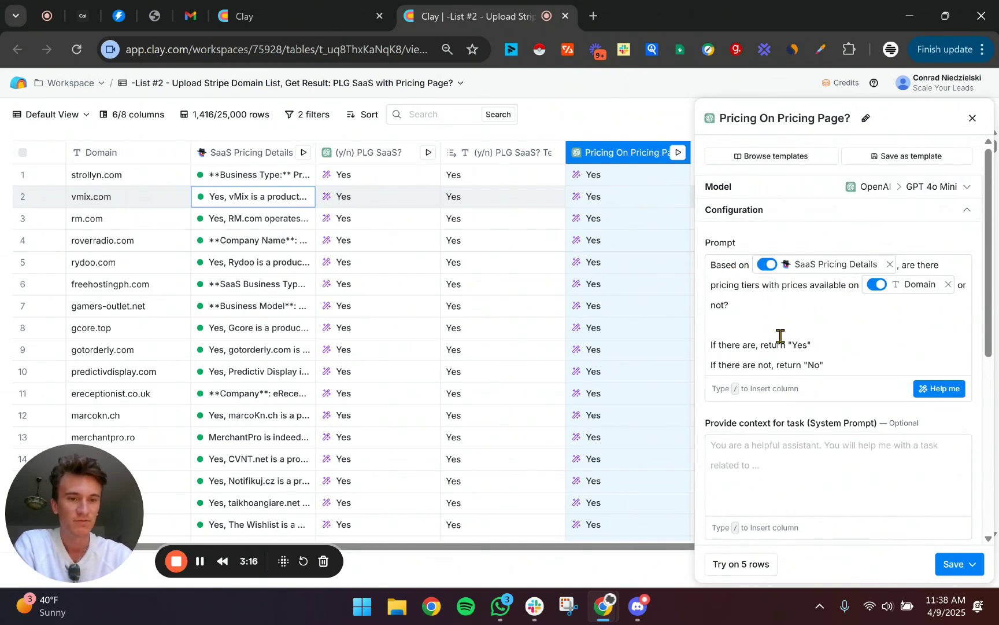
scroll(781, 336, down, 1)
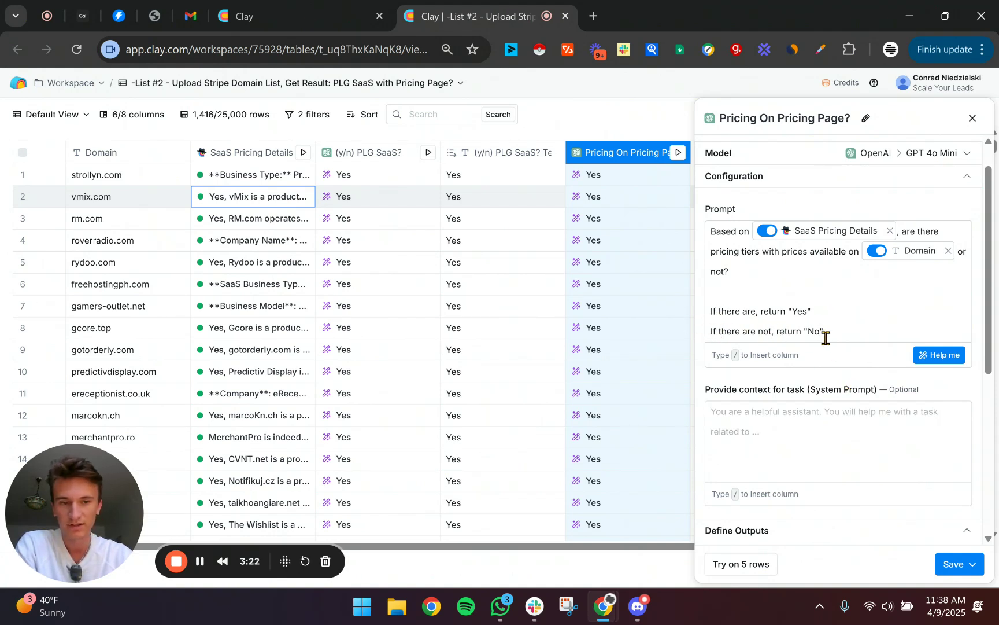
click(973, 117)
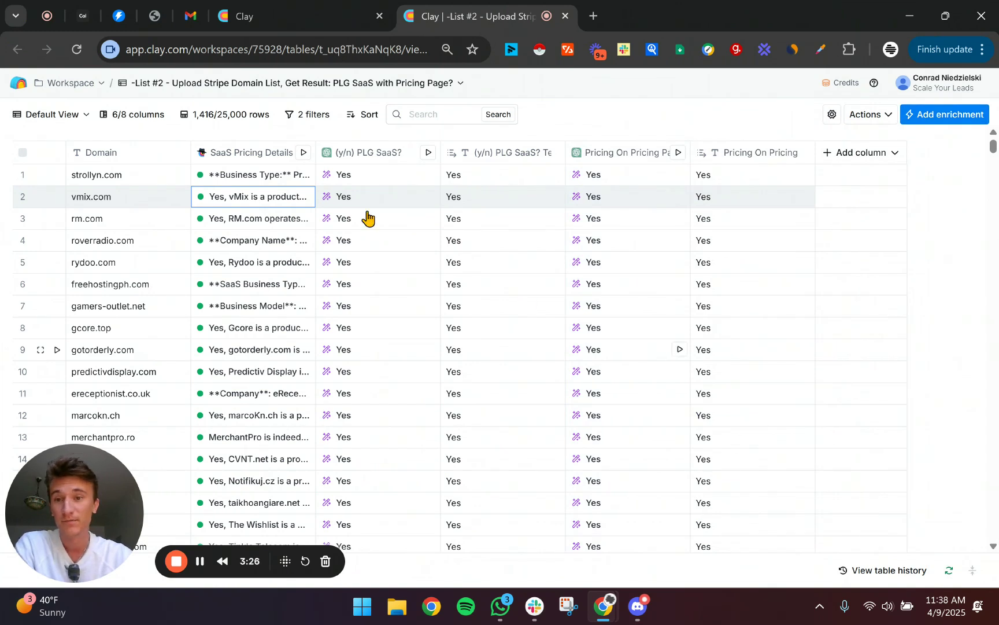
- Clear all filters from the table and look over the Yes and No answers in the unfiltered rows
click(309, 118)
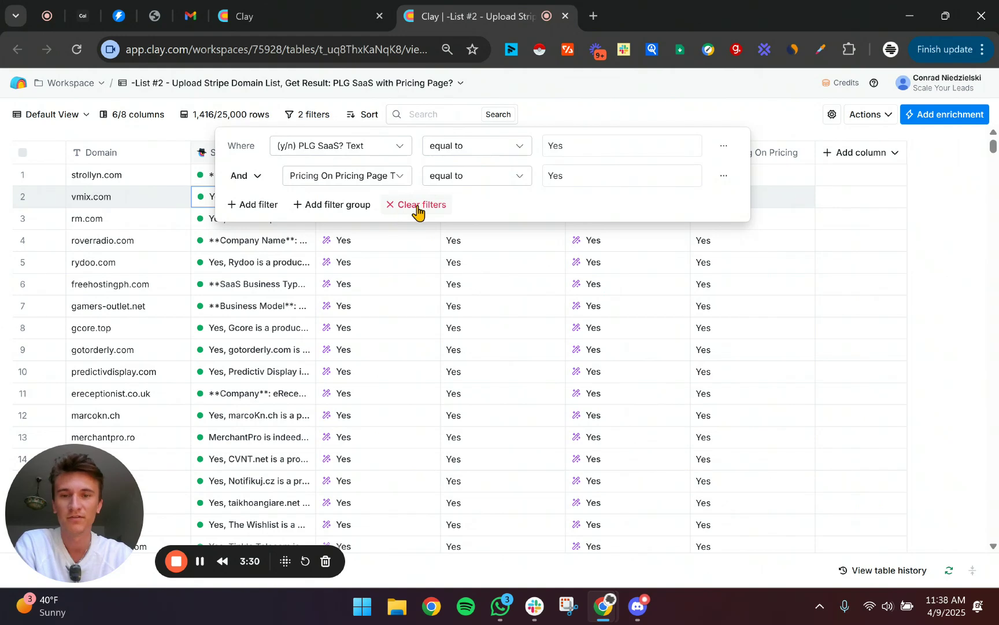
click(397, 208)
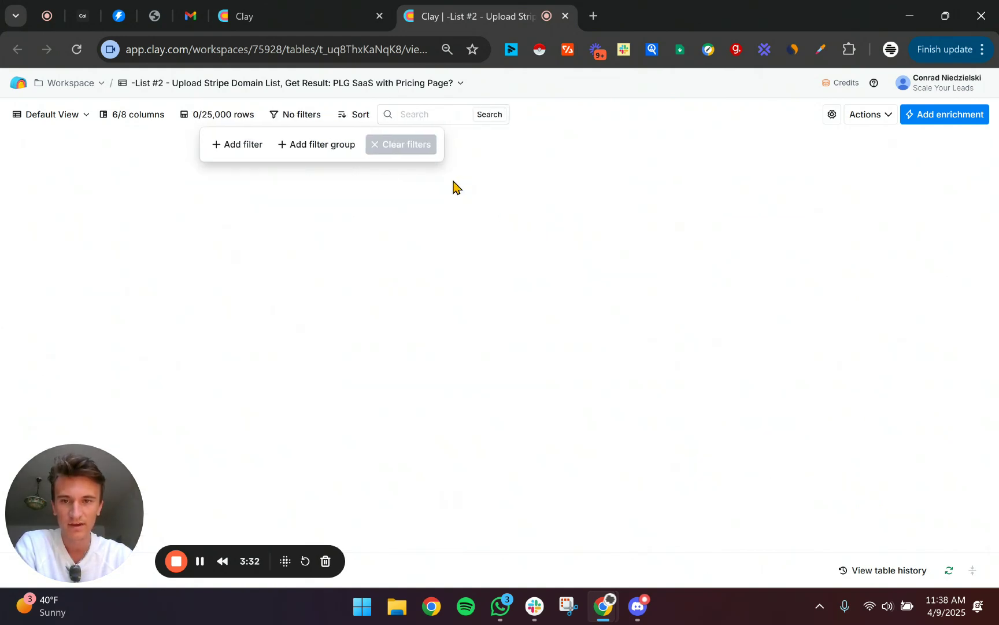
click(615, 119)
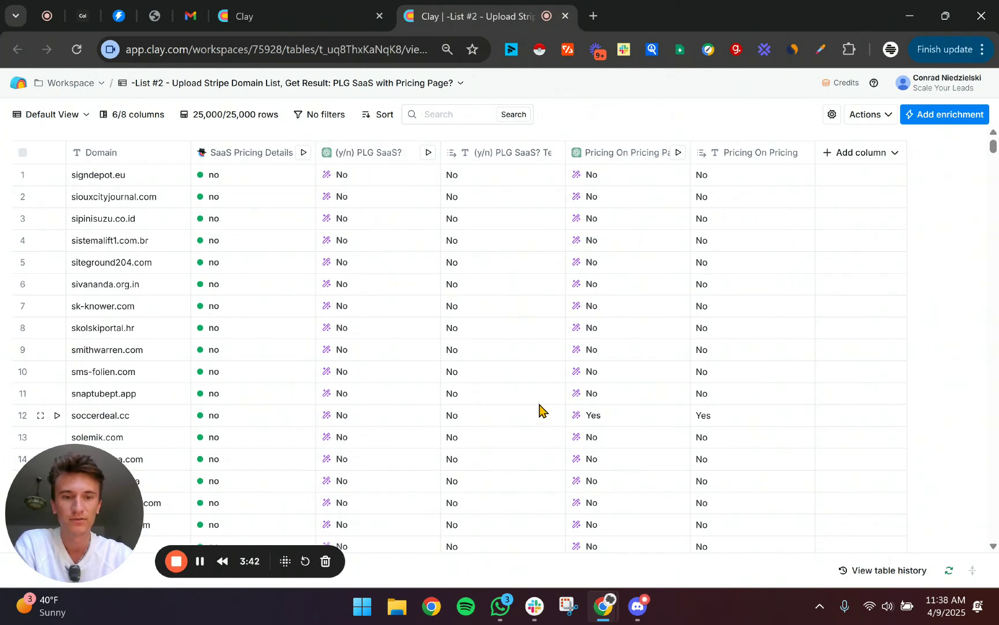
scroll(277, 286, down, 7)
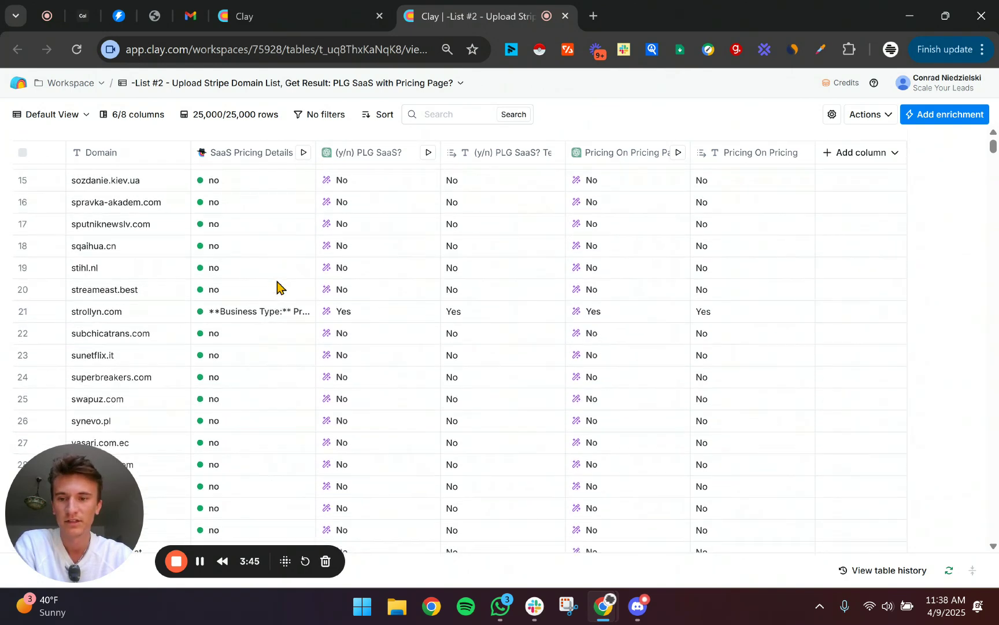
scroll(273, 370, up, 1)
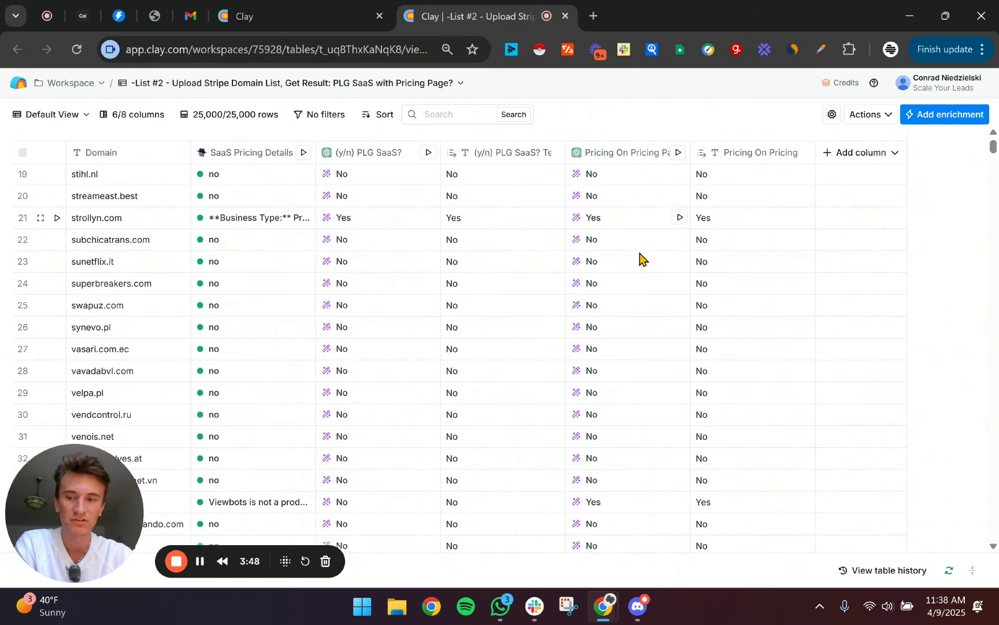
scroll(639, 259, down, 4)
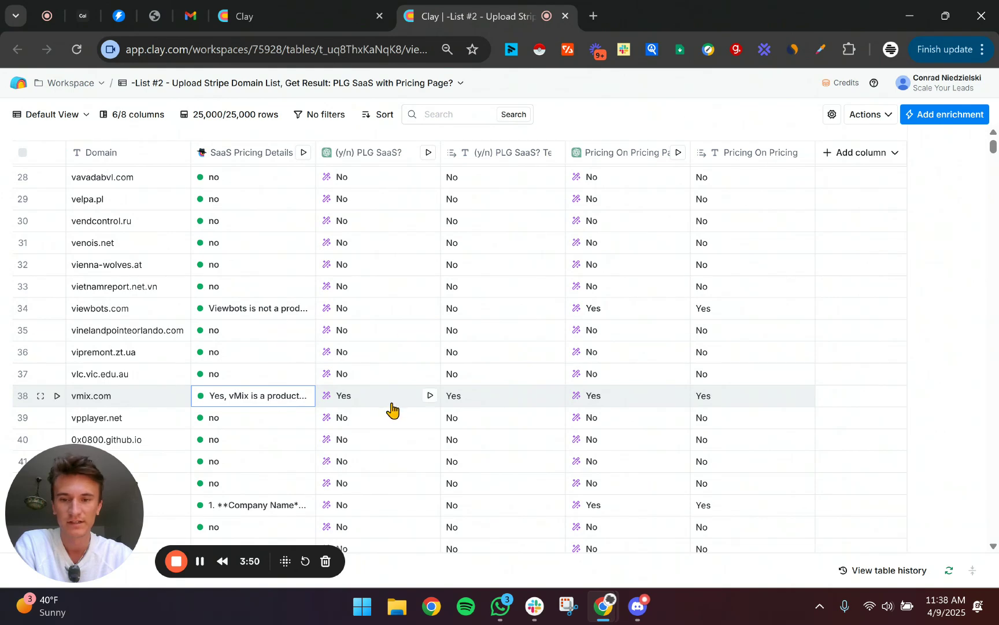
scroll(585, 361, up, 10)
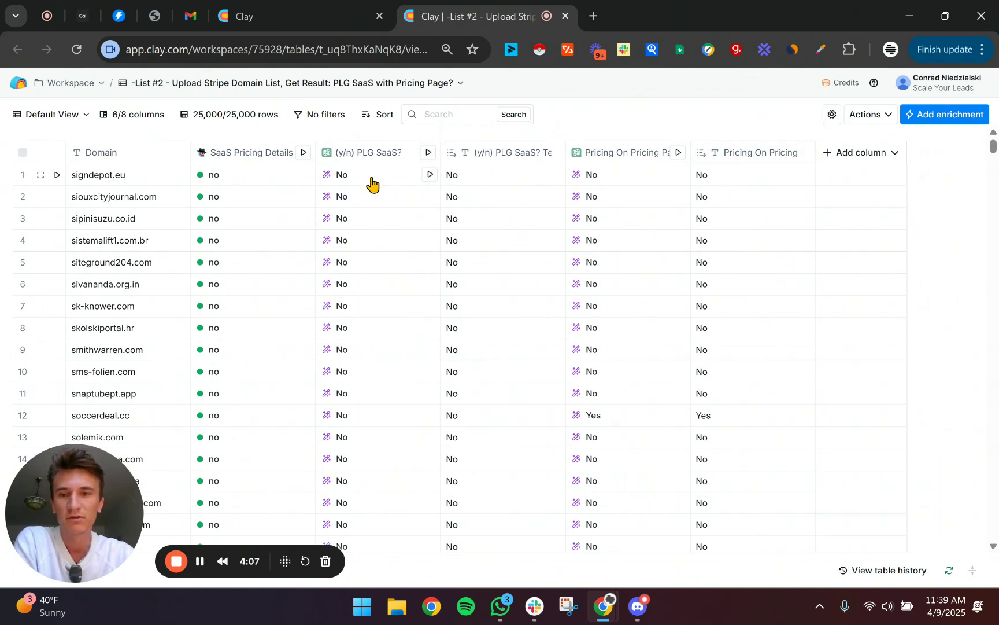
- Inspect the (y/n) PLG SaaS? cell details for signdepot.eu and the options for adding its Response as a column
click(374, 183)
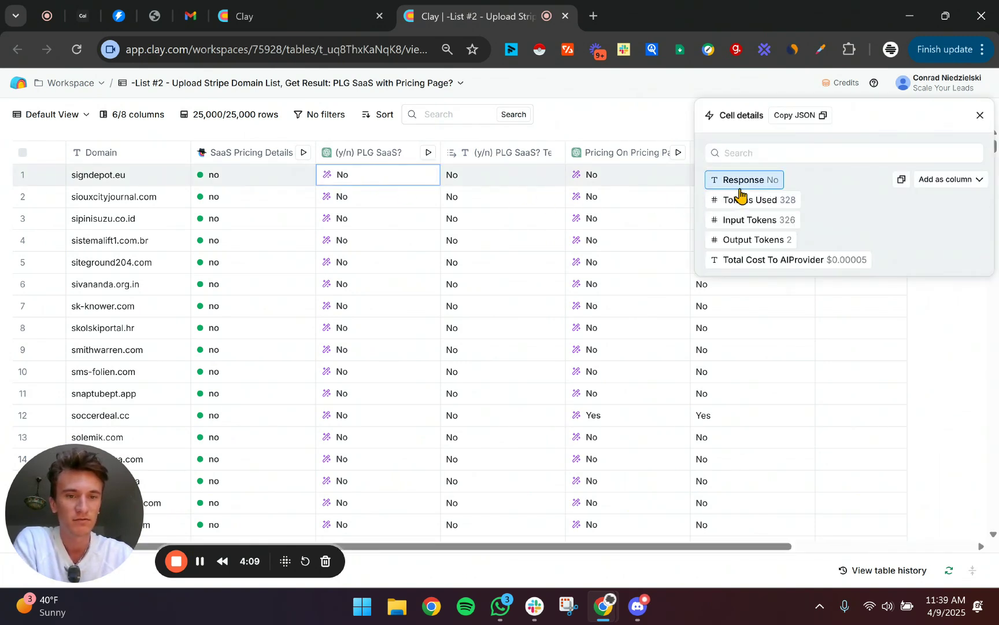
click(937, 181)
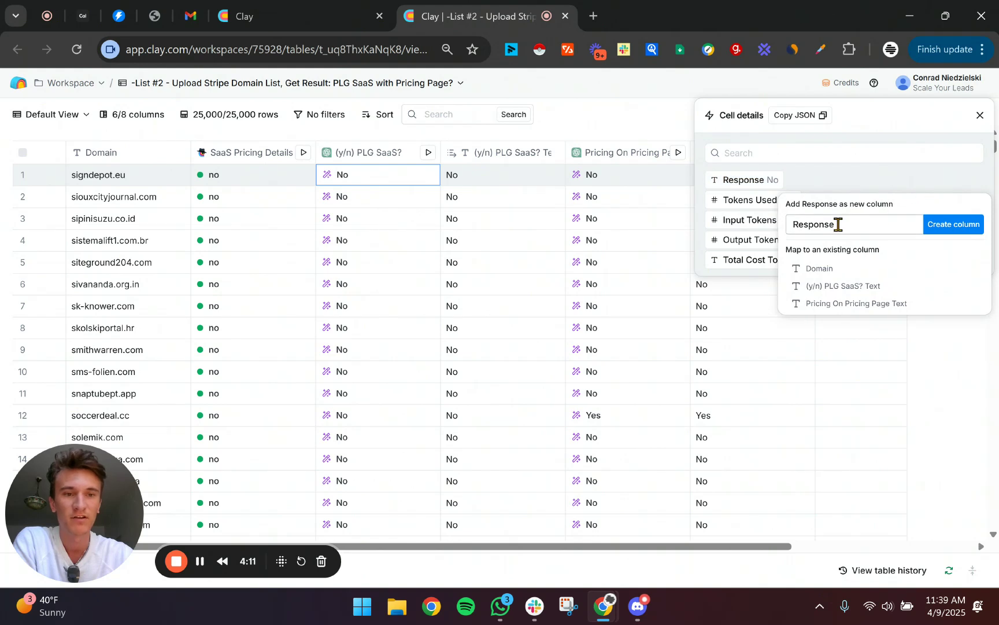
drag(837, 224, 759, 233)
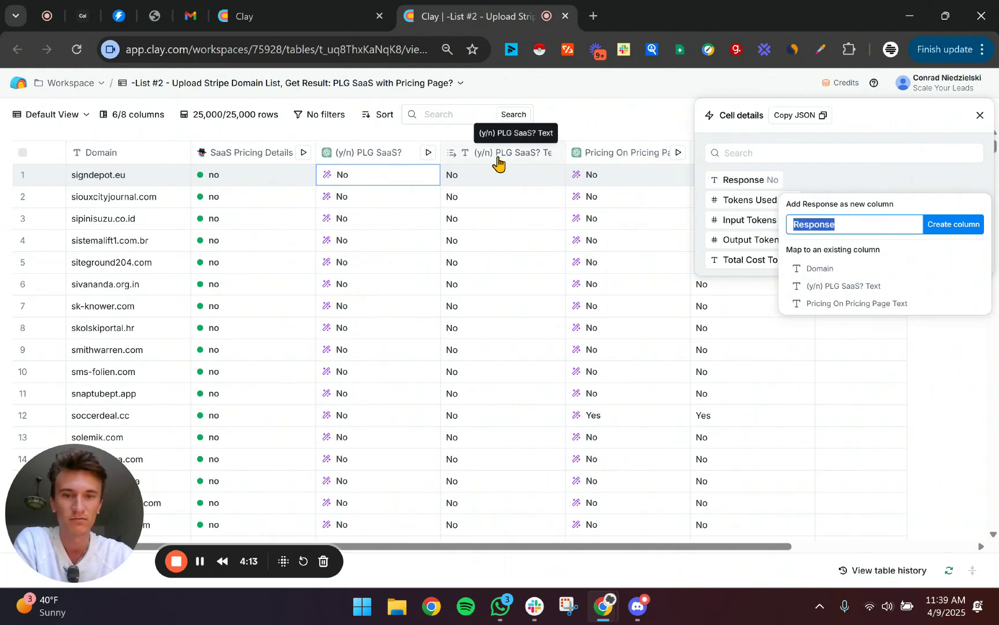
click(979, 115)
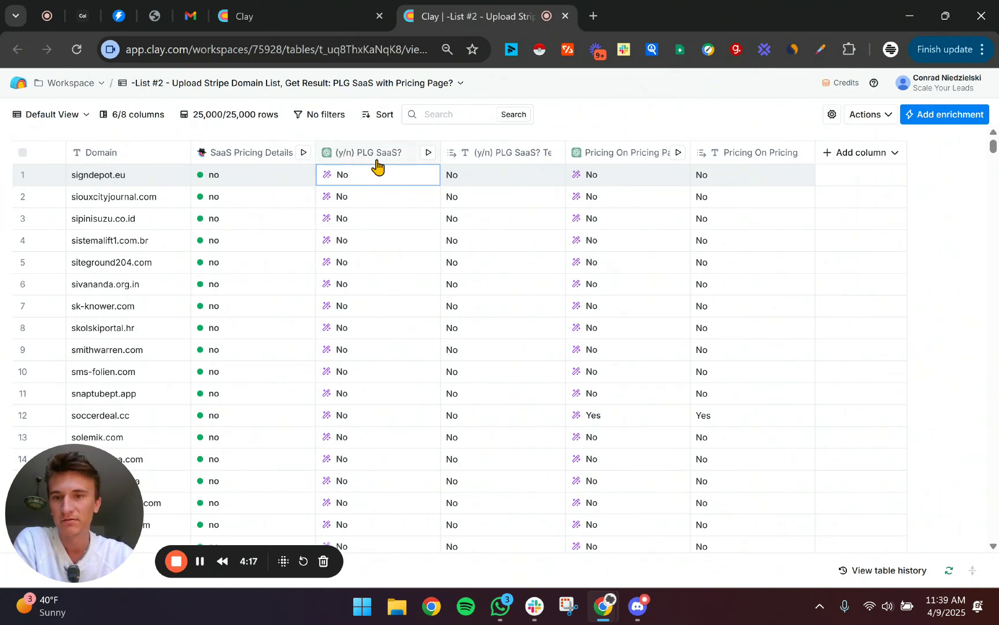
click(585, 132)
click(658, 134)
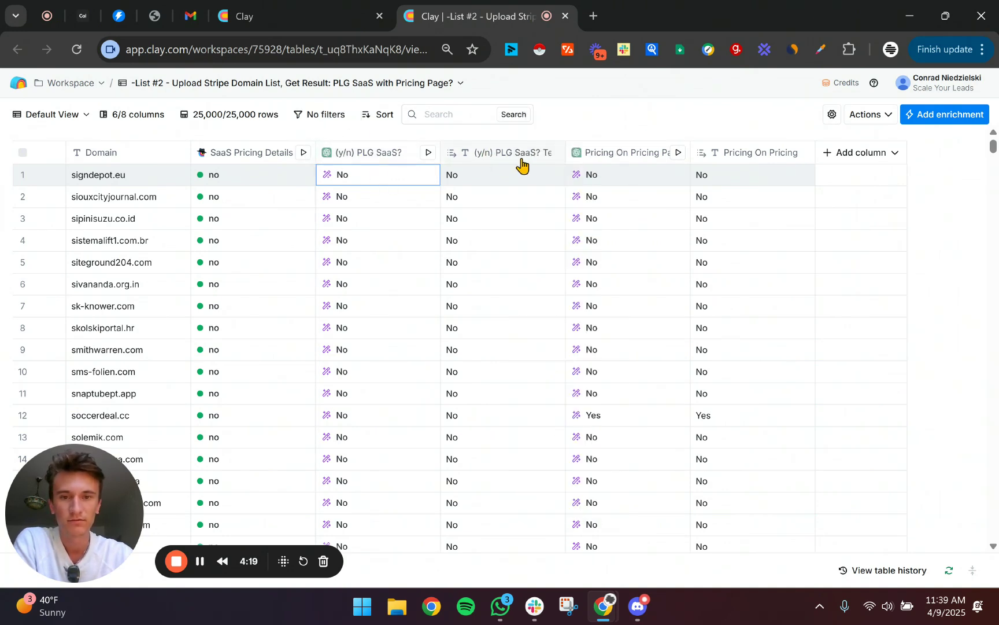
- Filter the table to rows where (y/n) PLG SaaS? Text is equal to Yes
click(516, 155)
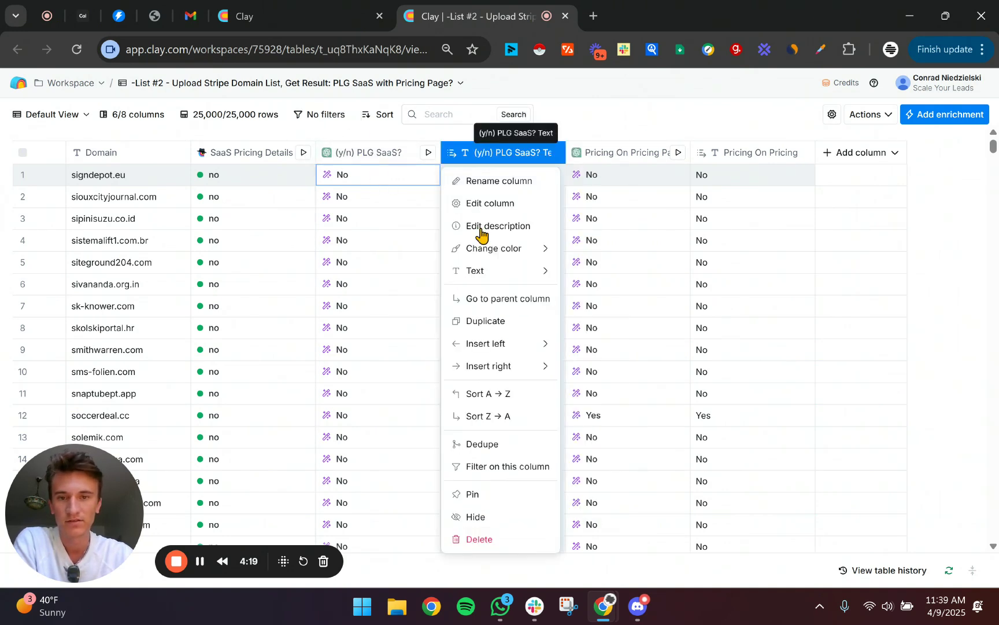
click(499, 472)
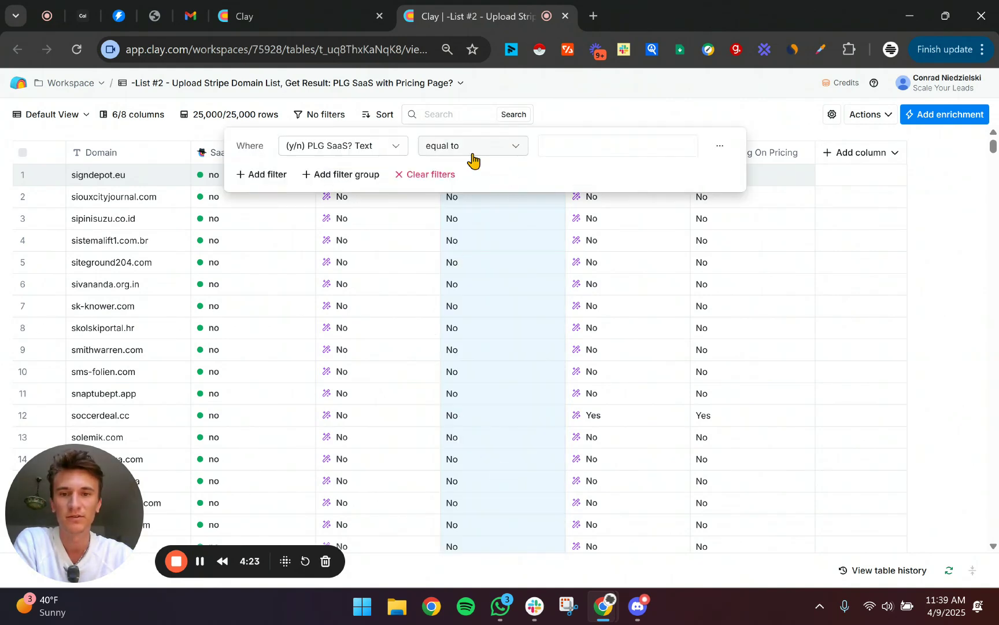
scroll(453, 463, down, 5)
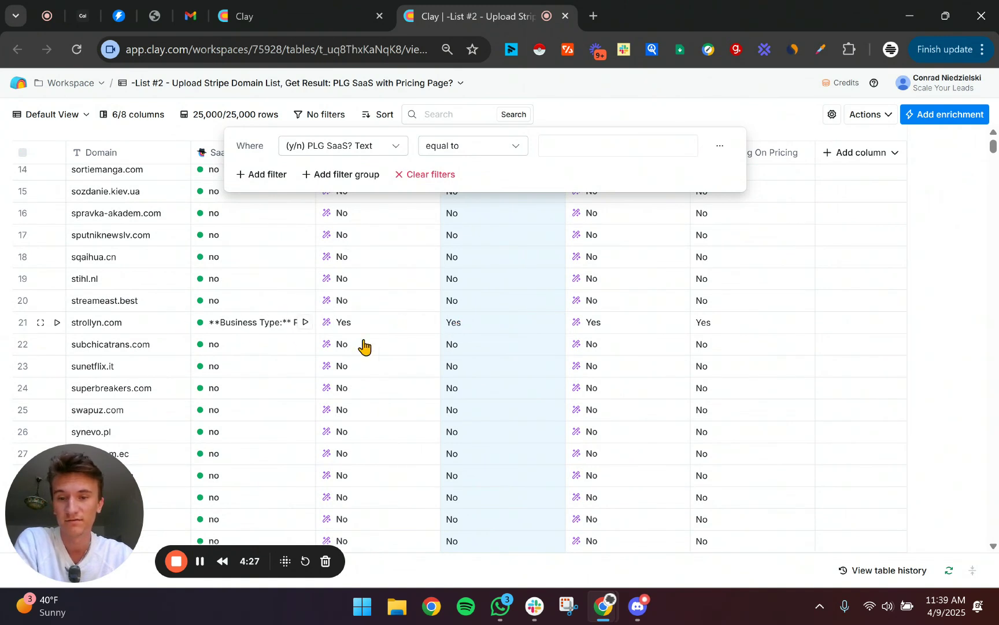
scroll(466, 336, up, 1)
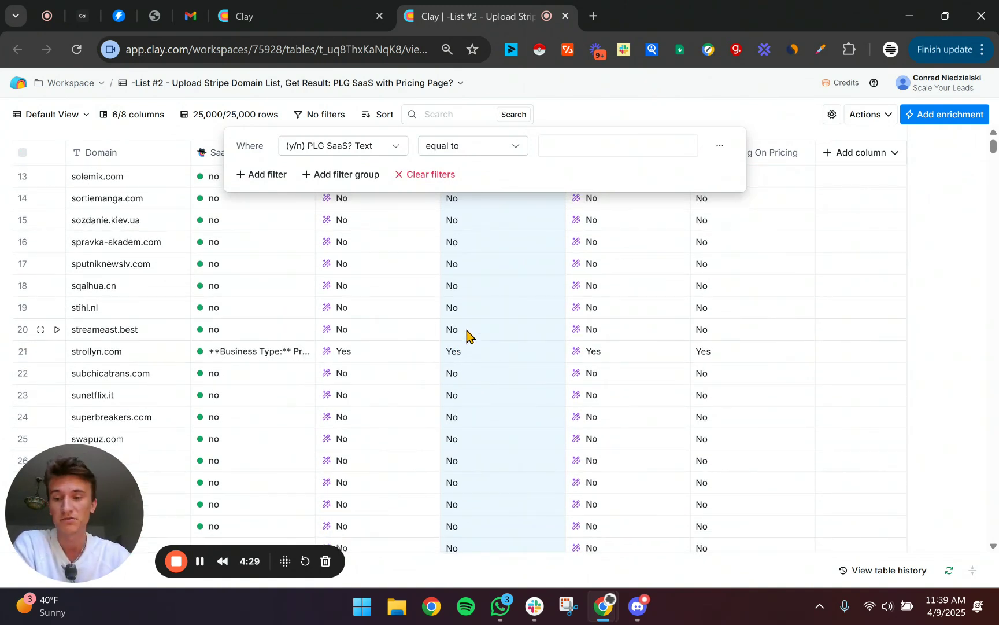
click(591, 154)
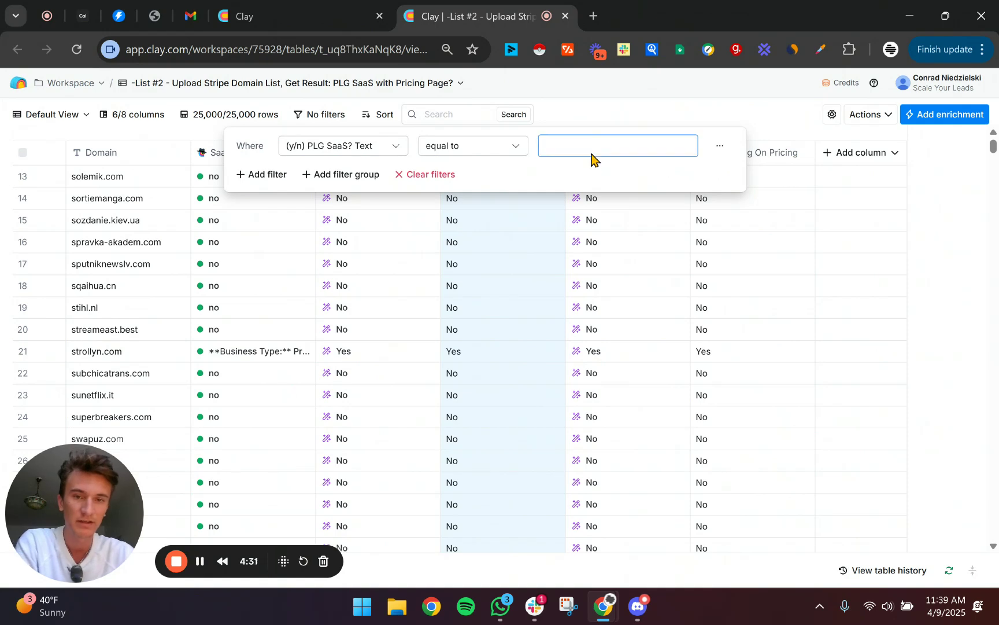
text(Yes)
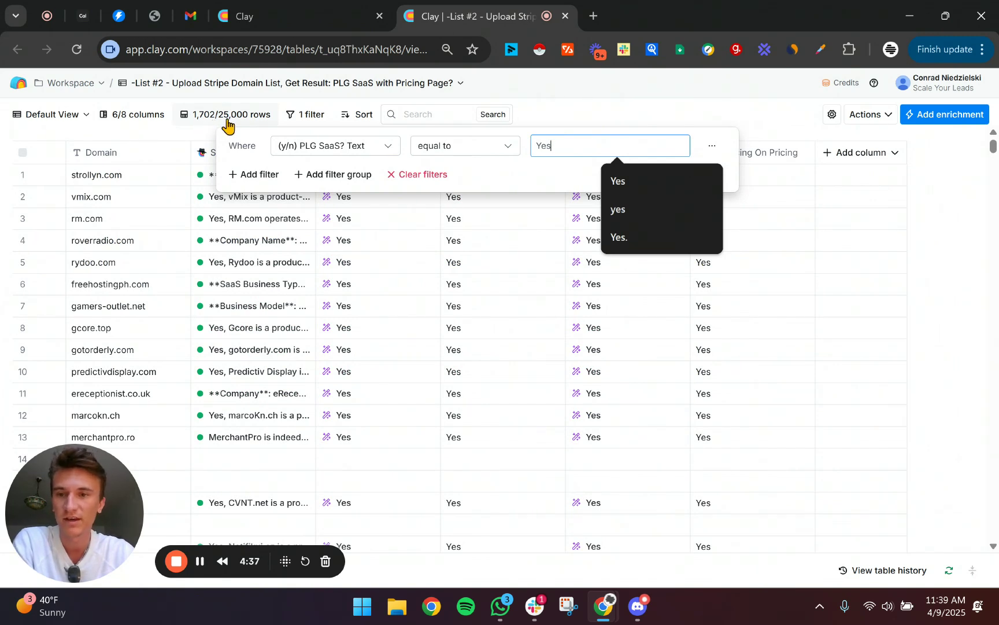
click(608, 121)
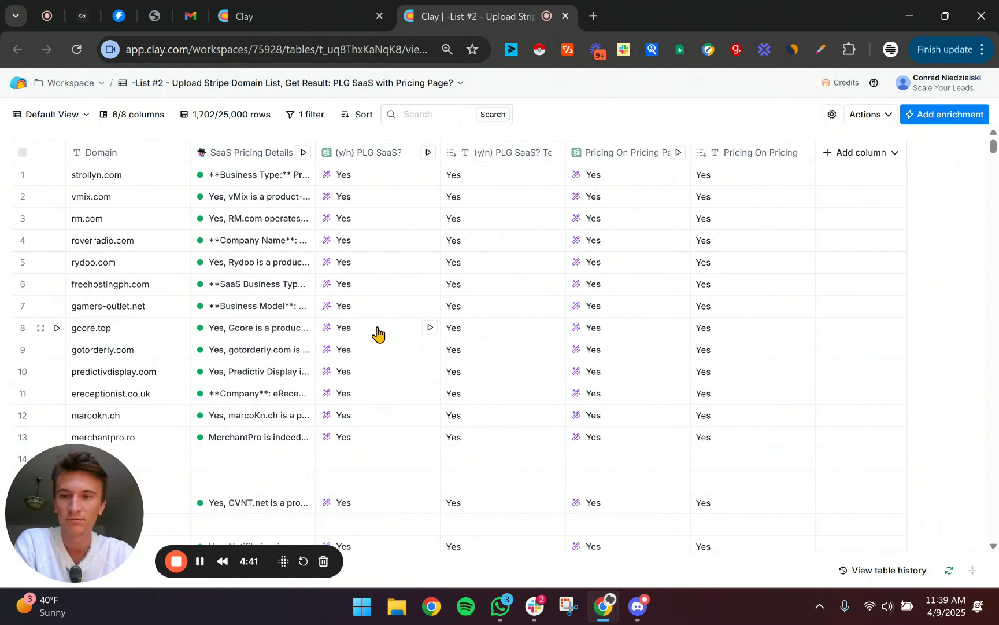
- Add a second And filter requiring the Pricing On Pricing Page Text column to be equal to Yes
click(724, 157)
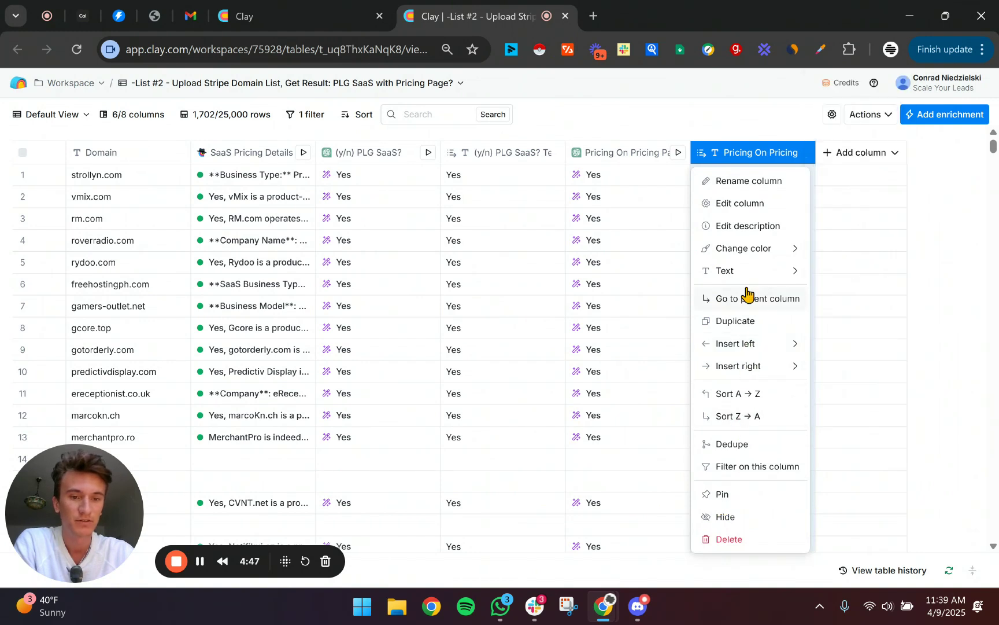
click(590, 480)
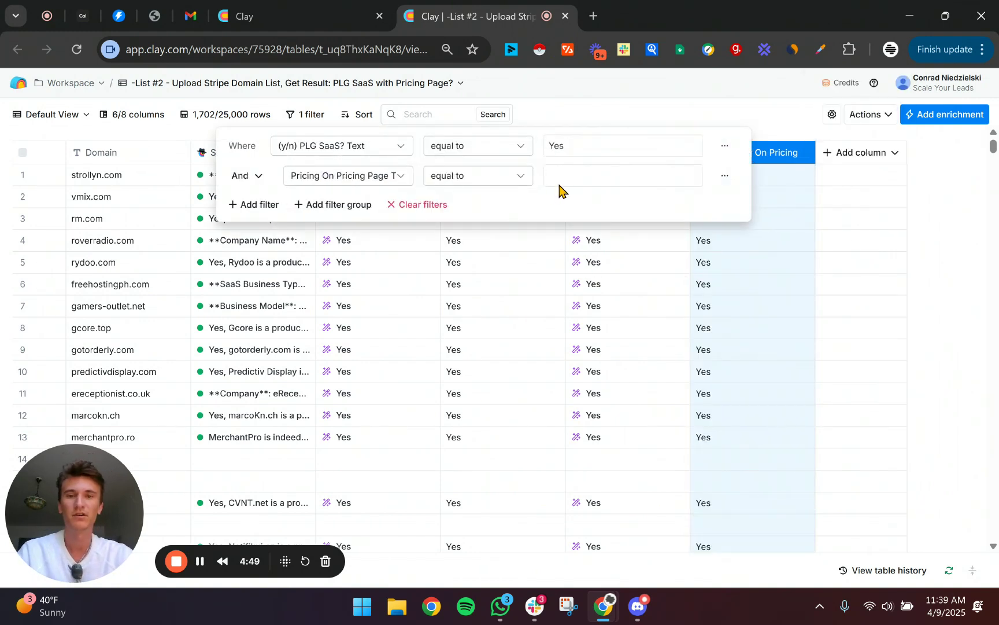
click(581, 175)
text(Yes)
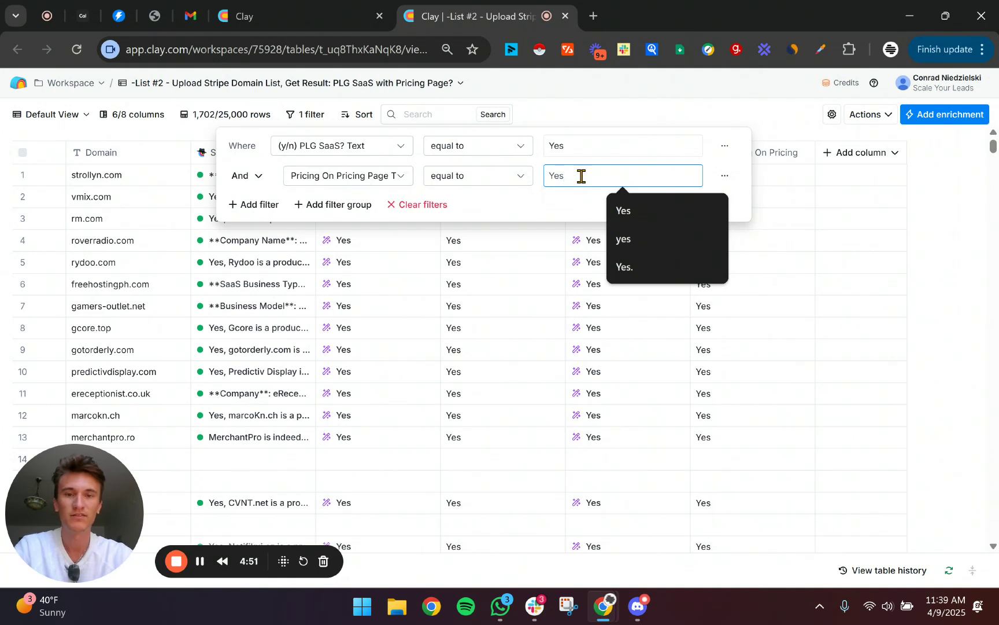
click(639, 126)
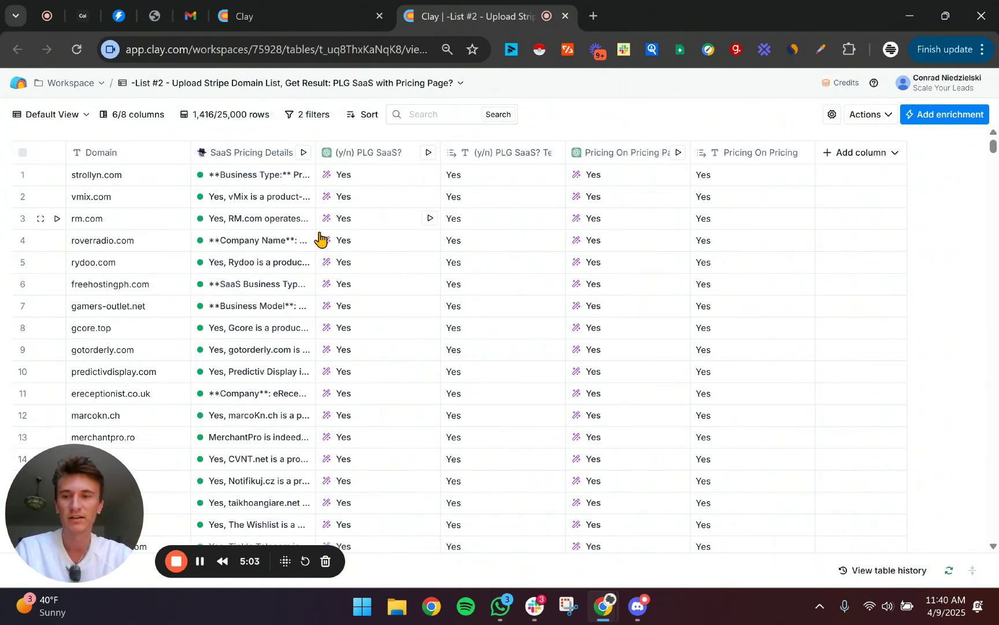
- Copy the domain vmix.com from the filtered table and open that website in a new browser tab
click(120, 204)
key(ctrl+c)
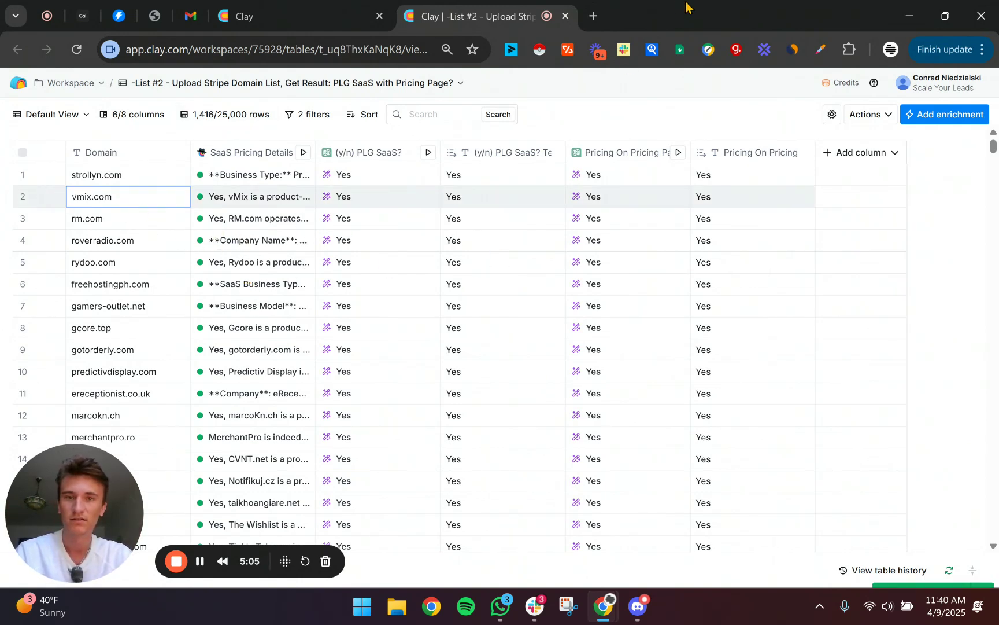
click(600, 20)
key(ctrl+v)
key(Return)
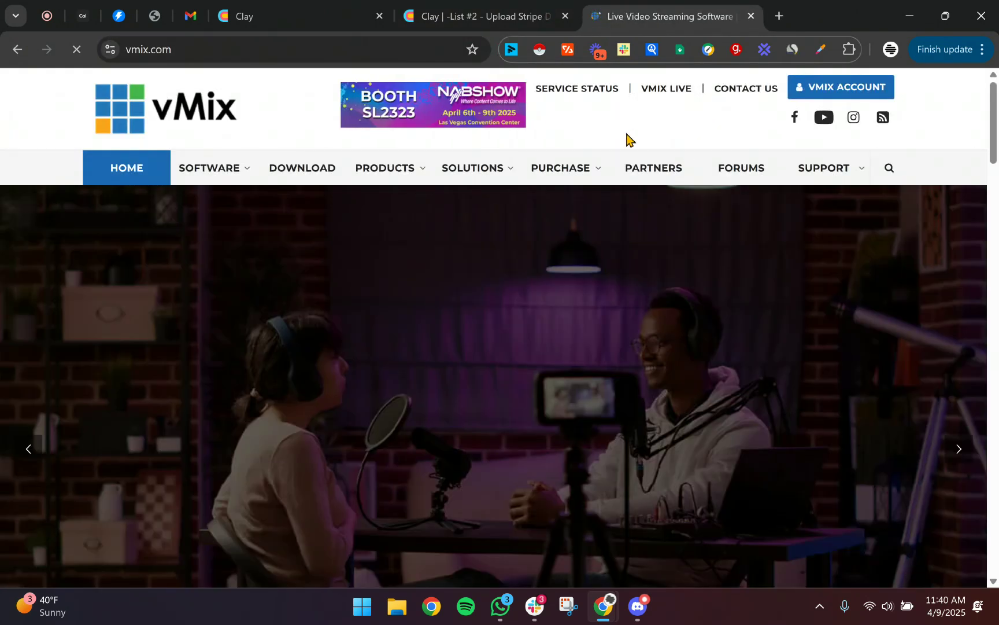
- Open vMix's Buy Software page and examine the license prices and feature comparison for each edition
mouse_move(582, 172)
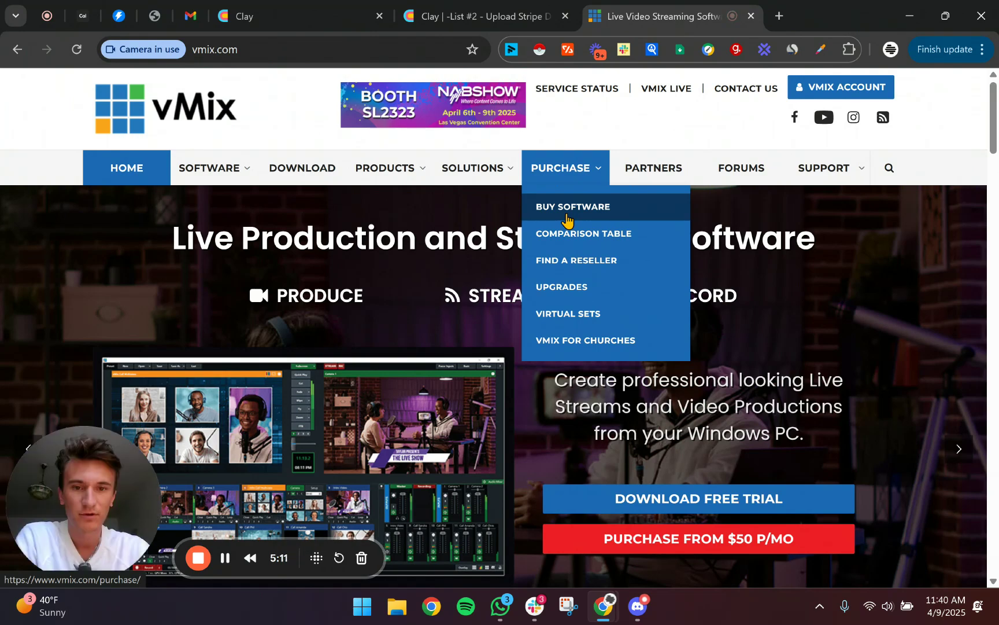
click(566, 208)
scroll(577, 253, down, 5)
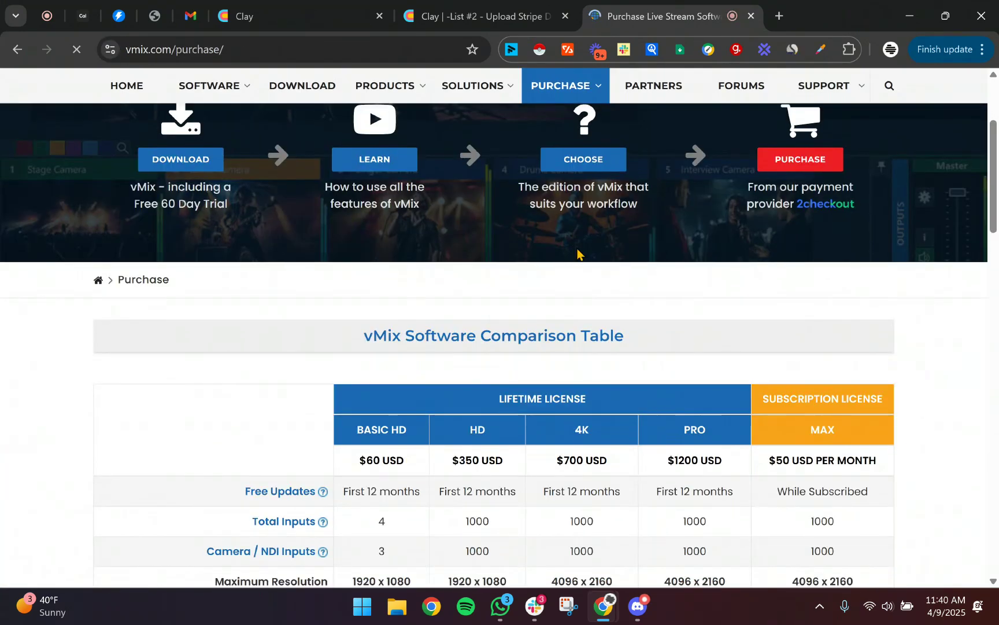
drag(353, 338, 749, 339)
click(530, 346)
click(750, 339)
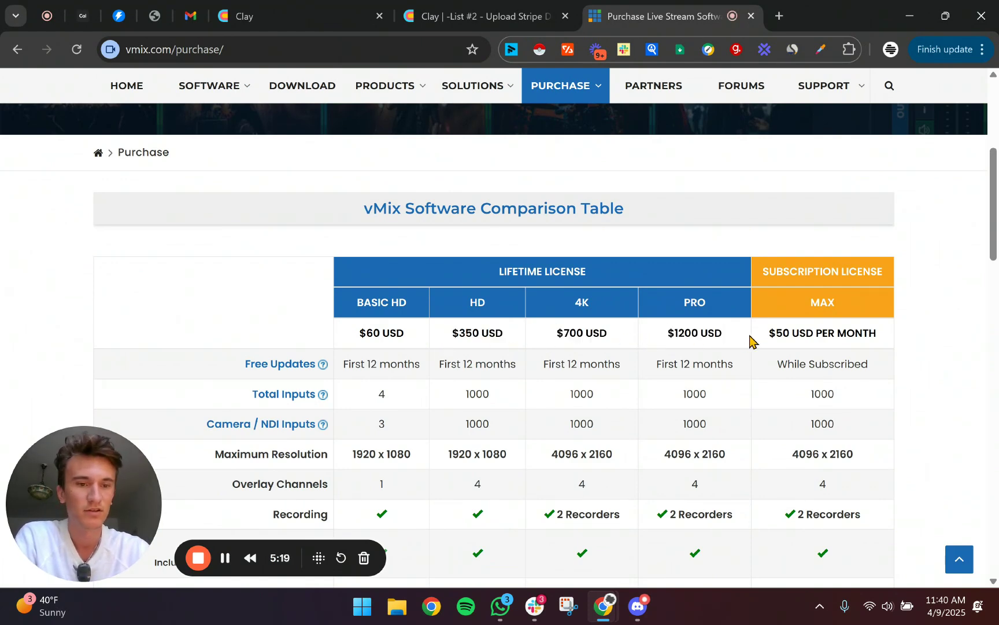
scroll(749, 339, down, 2)
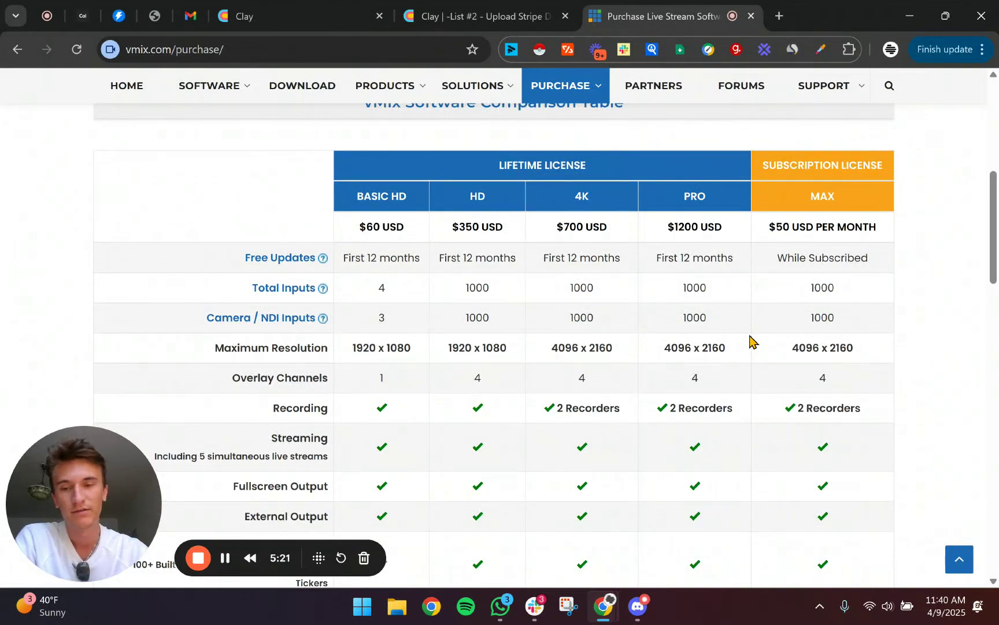
scroll(749, 339, down, 14)
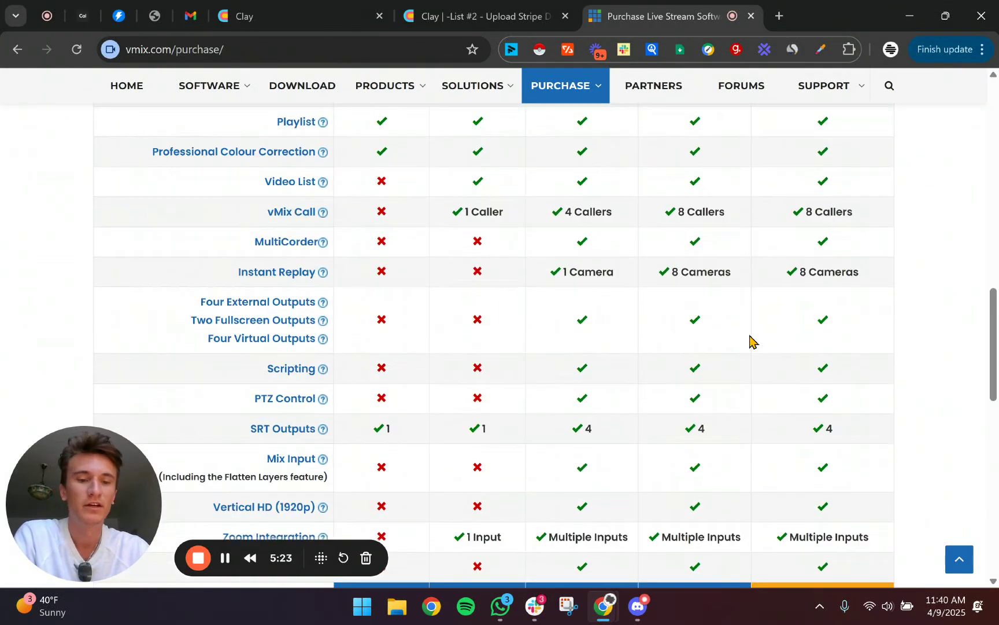
scroll(750, 339, down, 3)
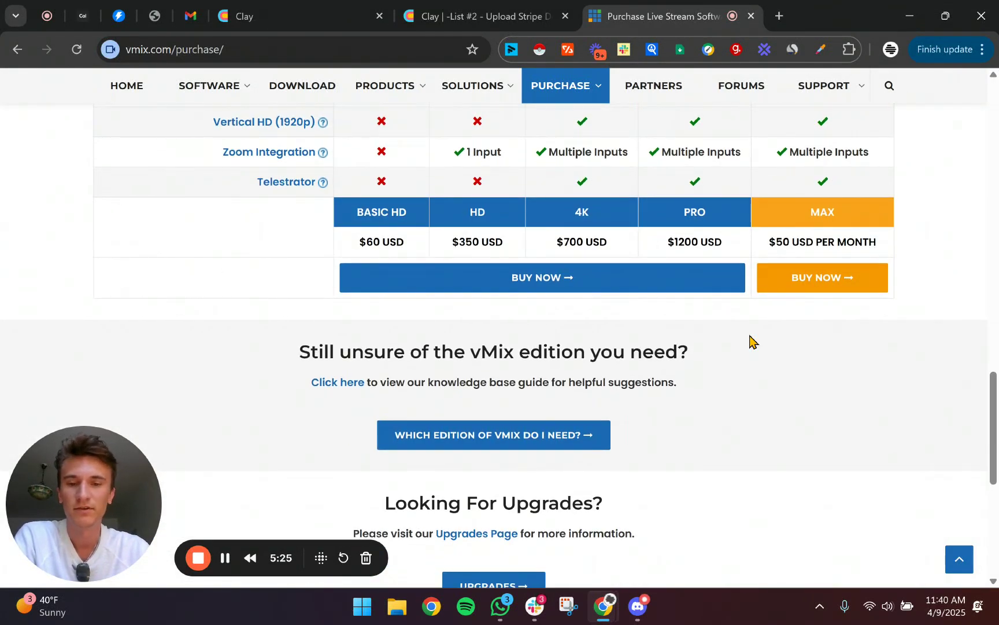
scroll(749, 339, up, 20)
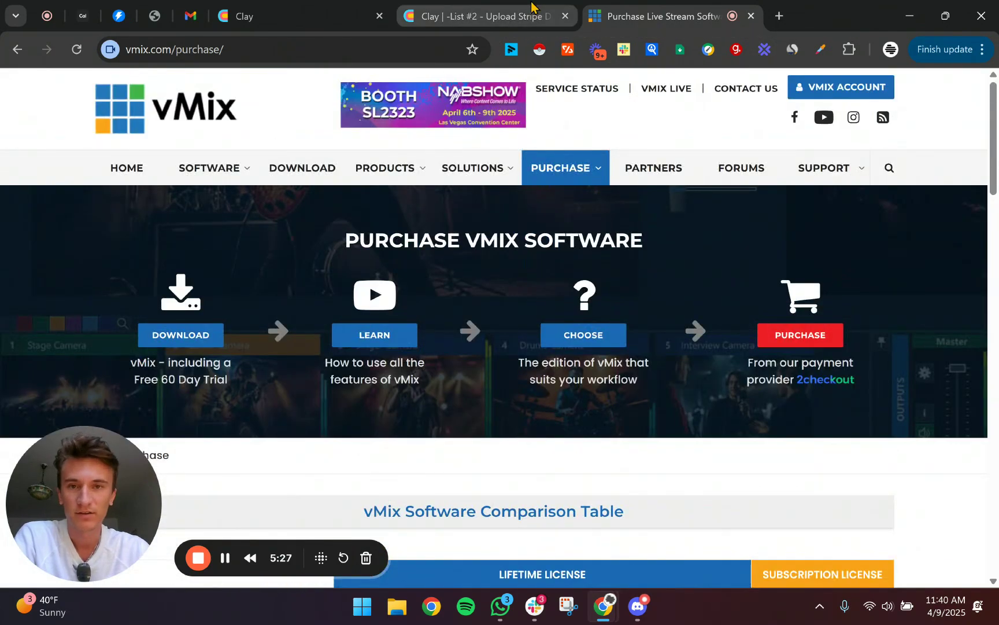
- Return to the Clay table and start a new Use AI column with the Content creation, manipulation use case
click(531, 7)
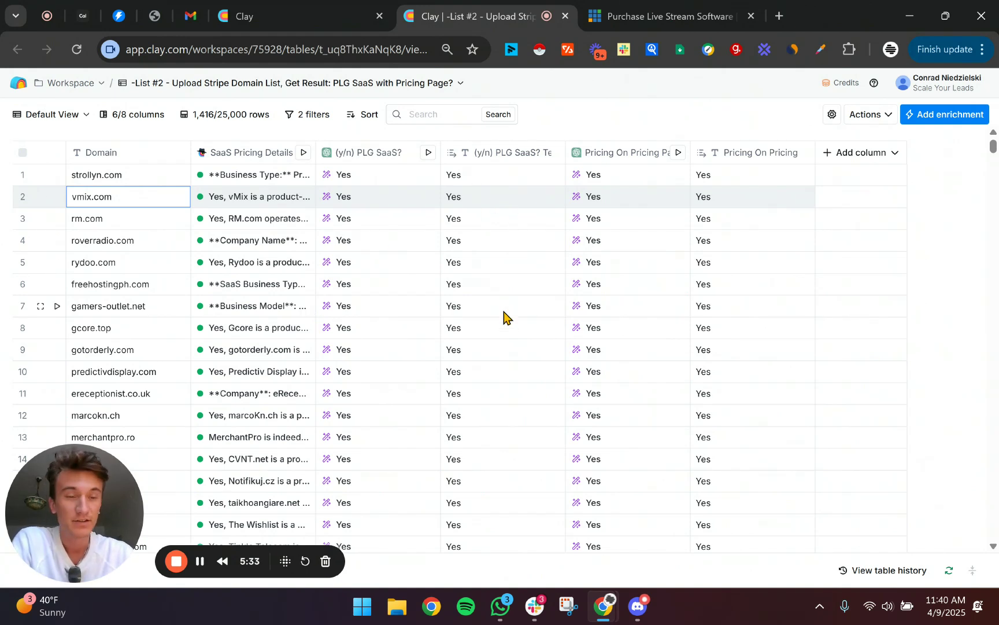
click(871, 159)
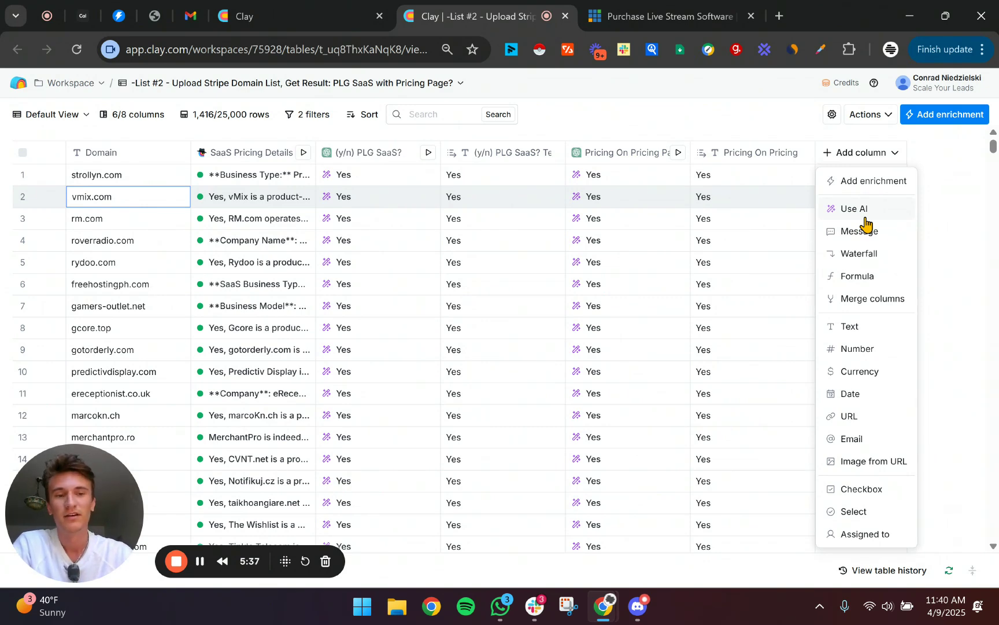
click(865, 213)
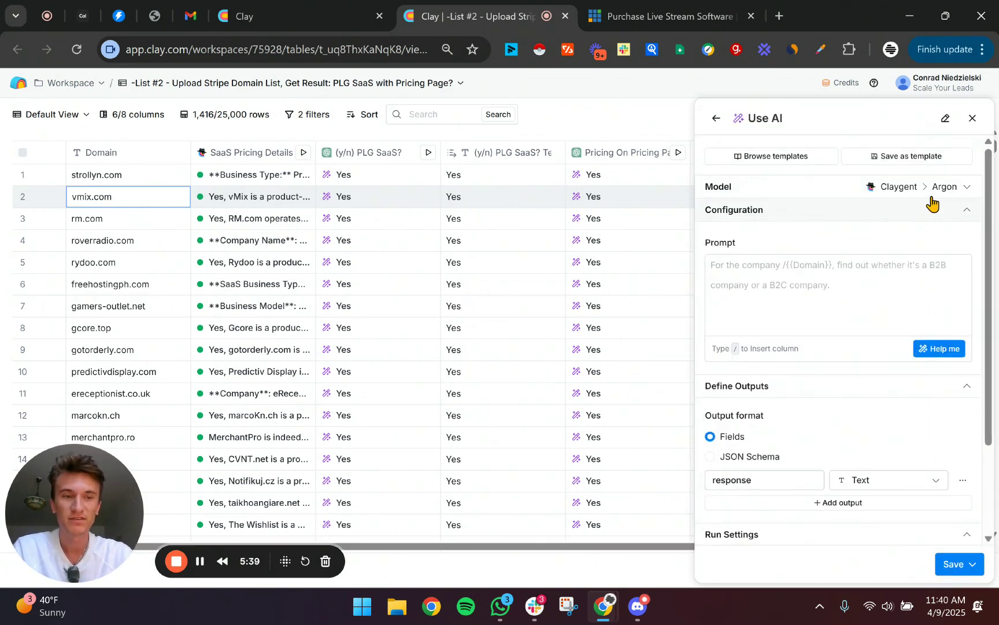
click(931, 197)
click(782, 286)
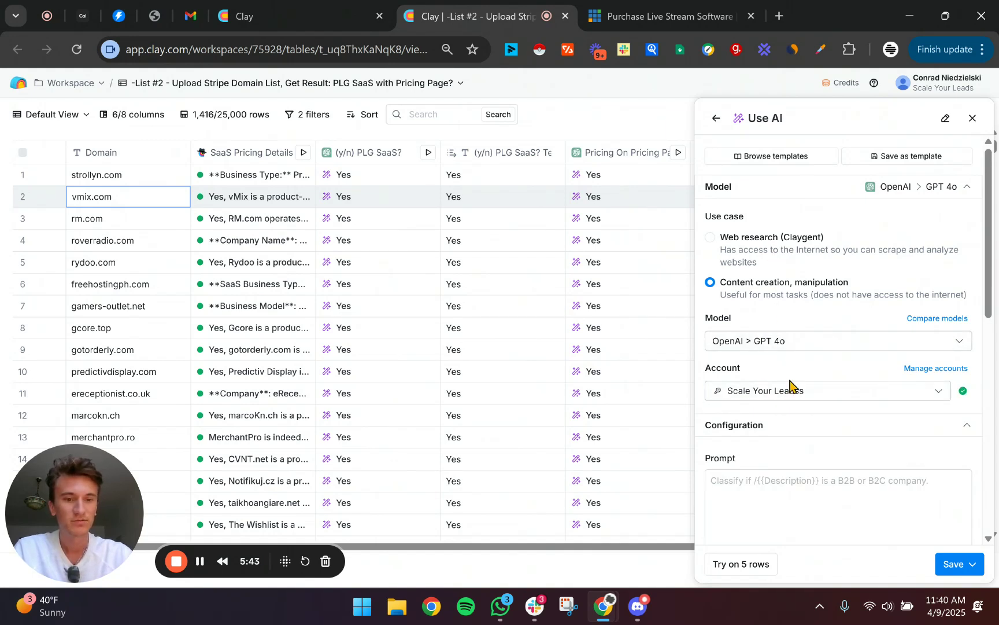
- Set the AI column to use the personal GPT key account and the OpenAI GPT 4o Mini model
click(791, 398)
click(770, 440)
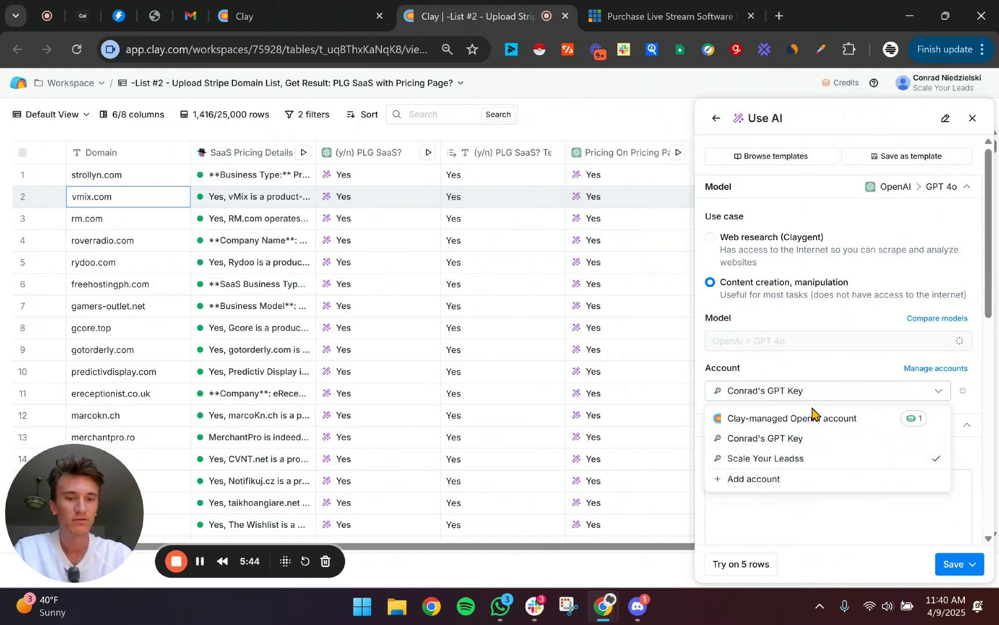
click(783, 340)
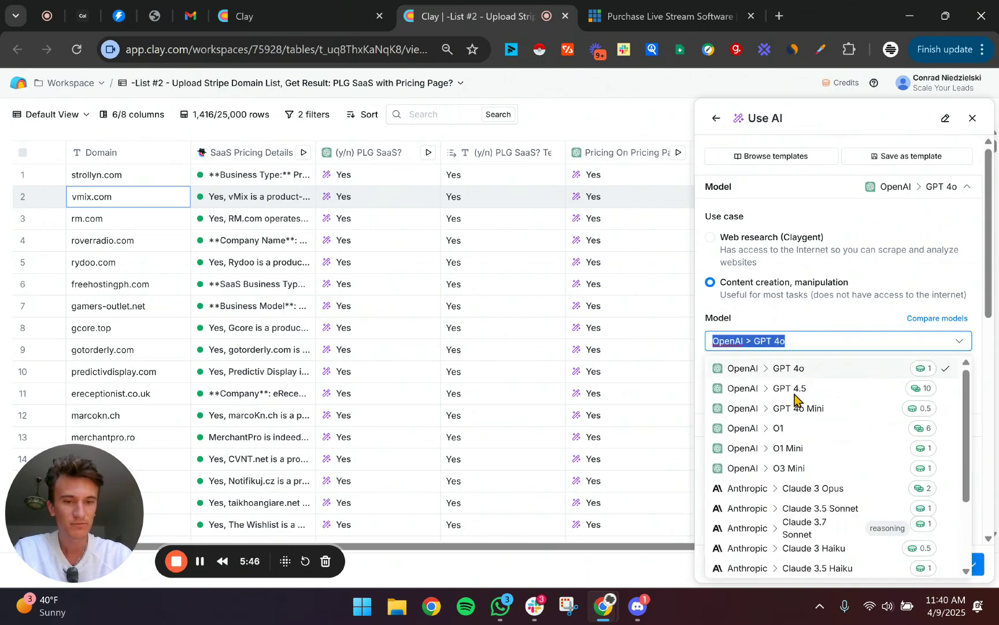
click(798, 408)
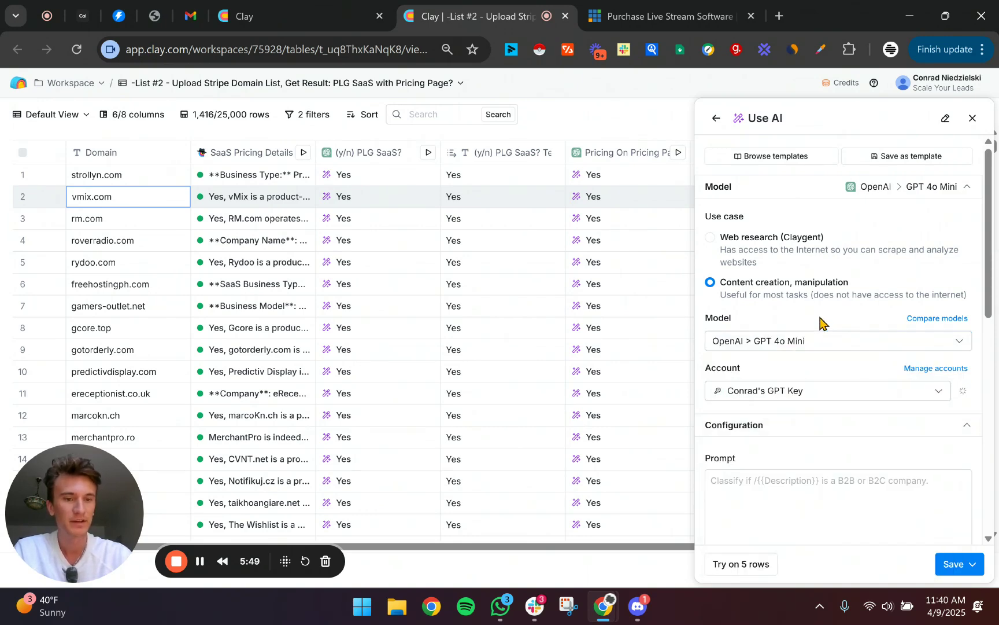
- Begin the prompt with "Based on the description:" followed by the response property of SaaS Pricing Details
scroll(820, 322, down, 2)
click(761, 374)
text(tell )
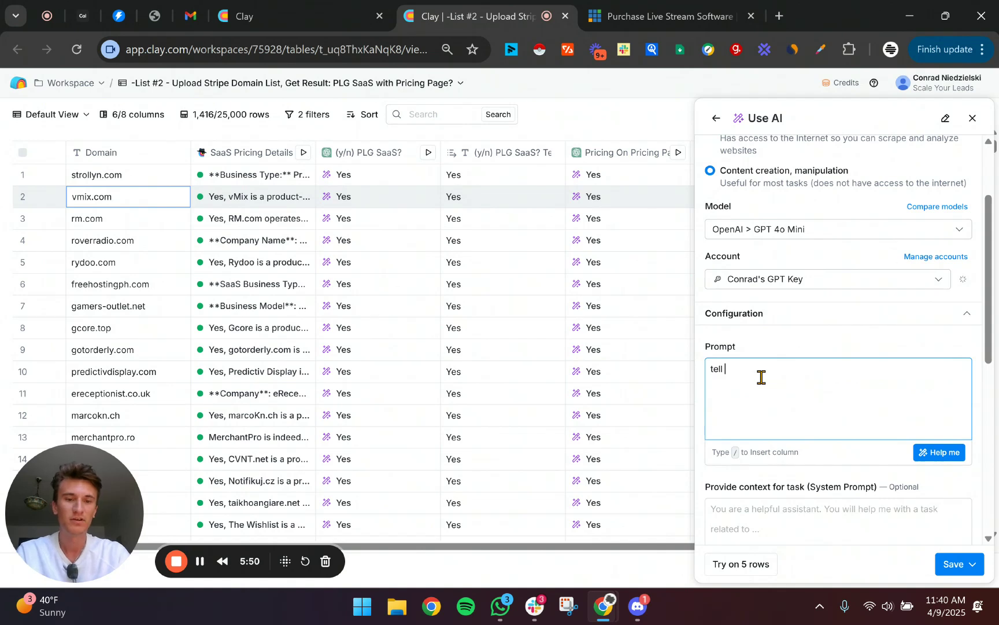
text(me if)
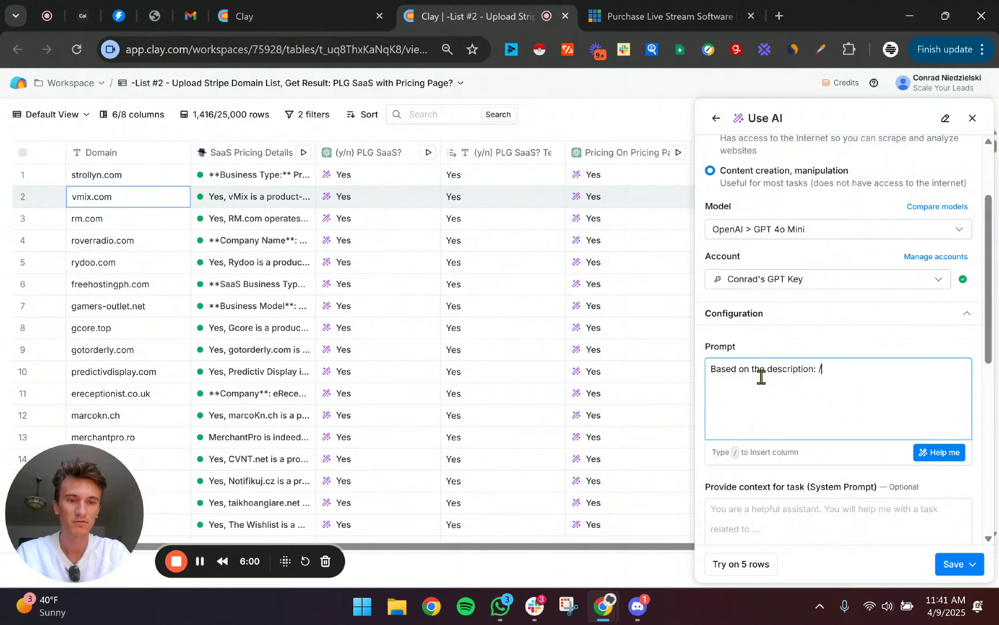
text(saa)
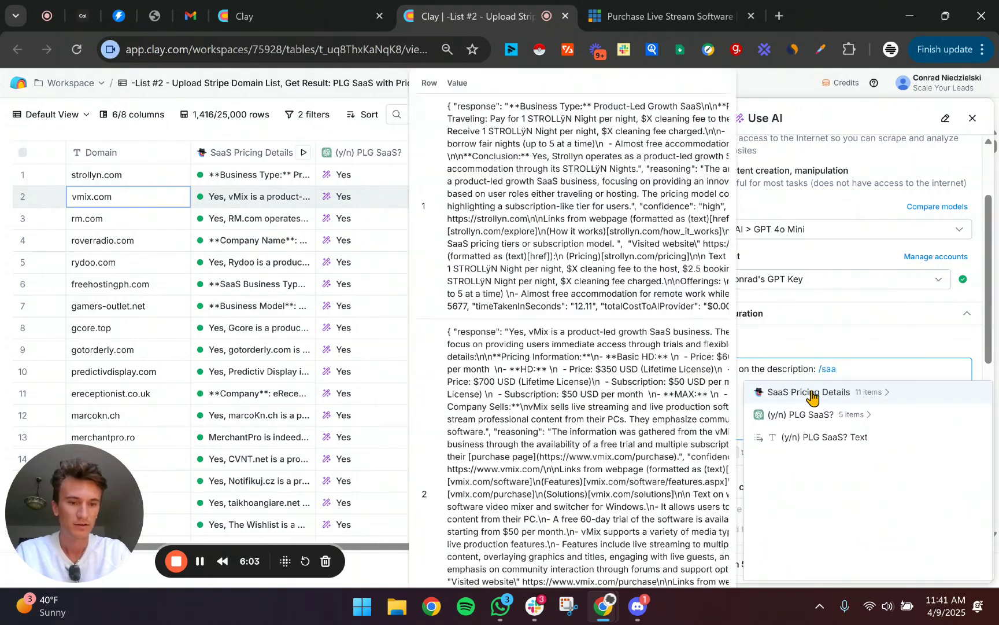
click(812, 395)
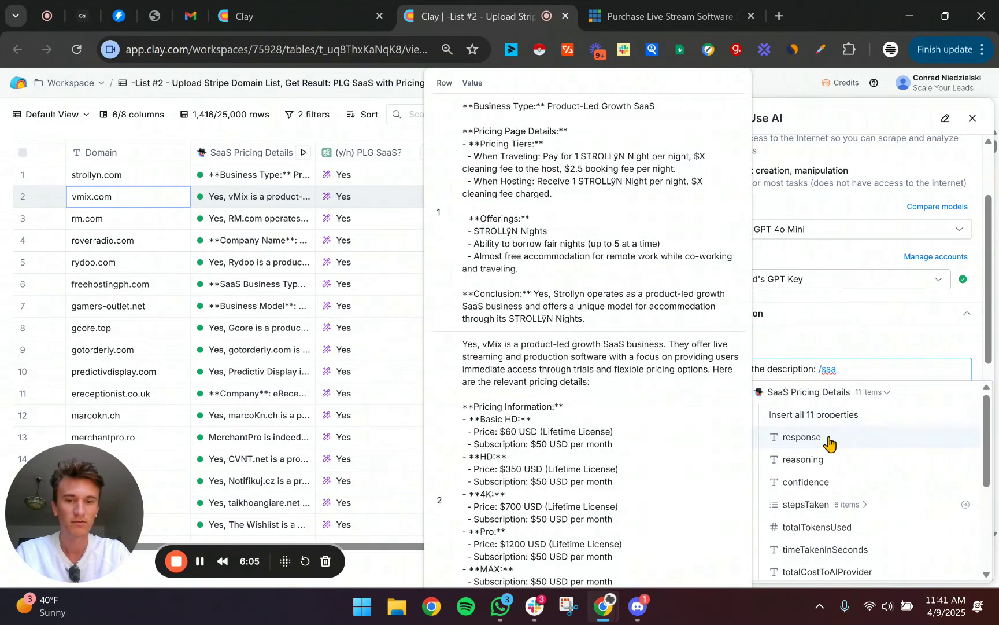
click(828, 440)
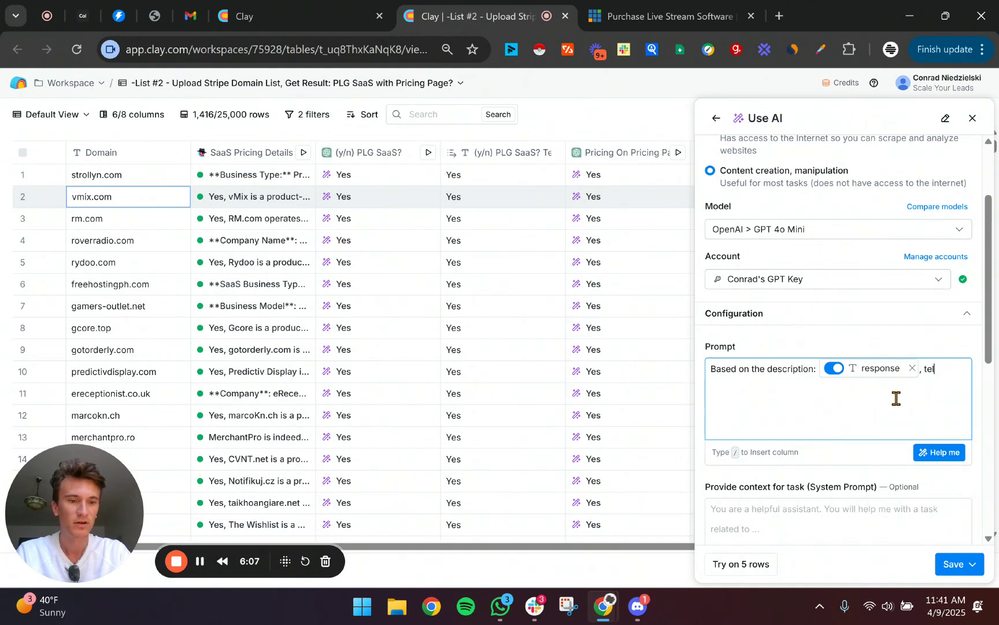
- Continue the prompt with ", tell me if", the Domain column reference, and "is a b2b or b2c offering."
text(, tell me if )
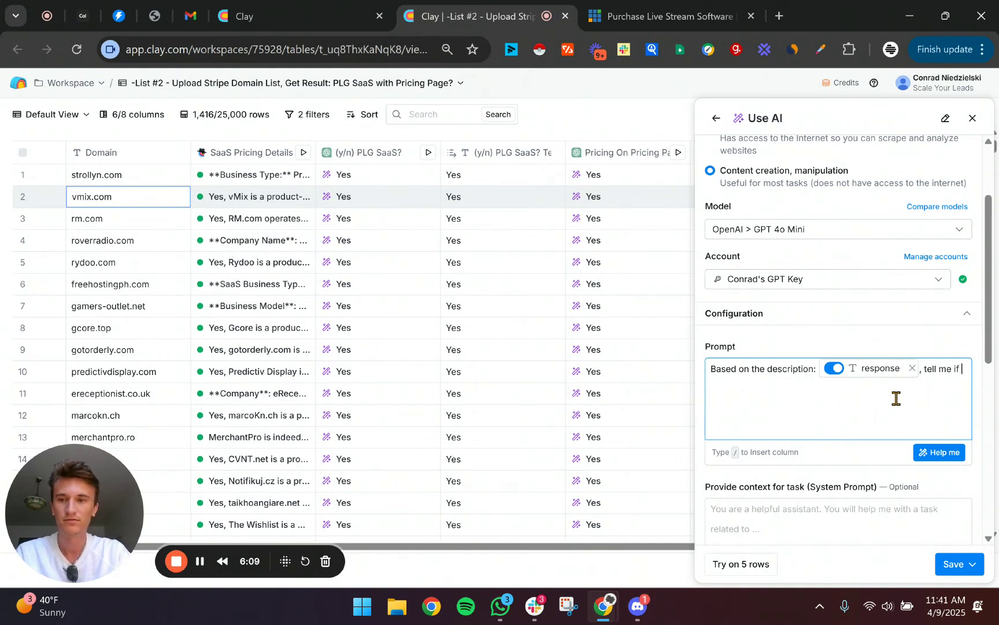
text(/doma)
key(Return)
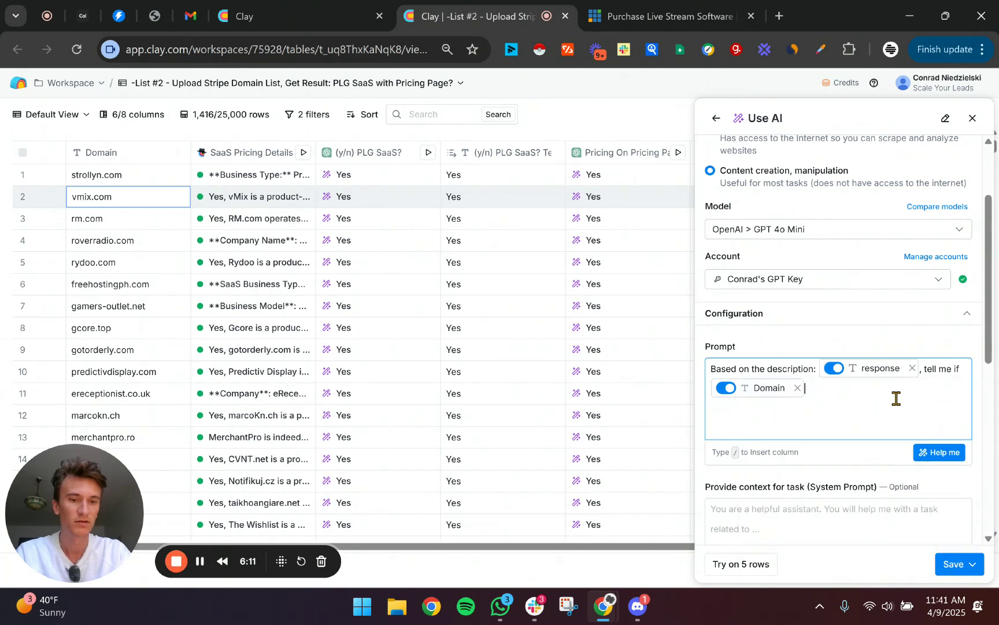
text(is a b2b or b2c offering.)
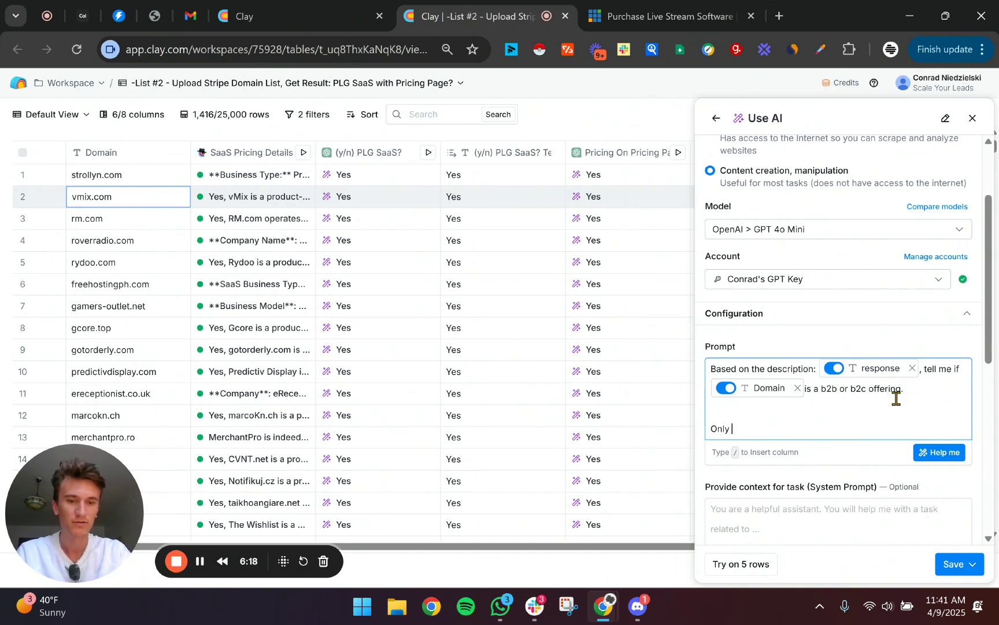
- Add the closing instruction "Only return B2B or B2C as an answer, nothing else." to the prompt
key(BackSpace)
key(BackSpace)
text(turn )
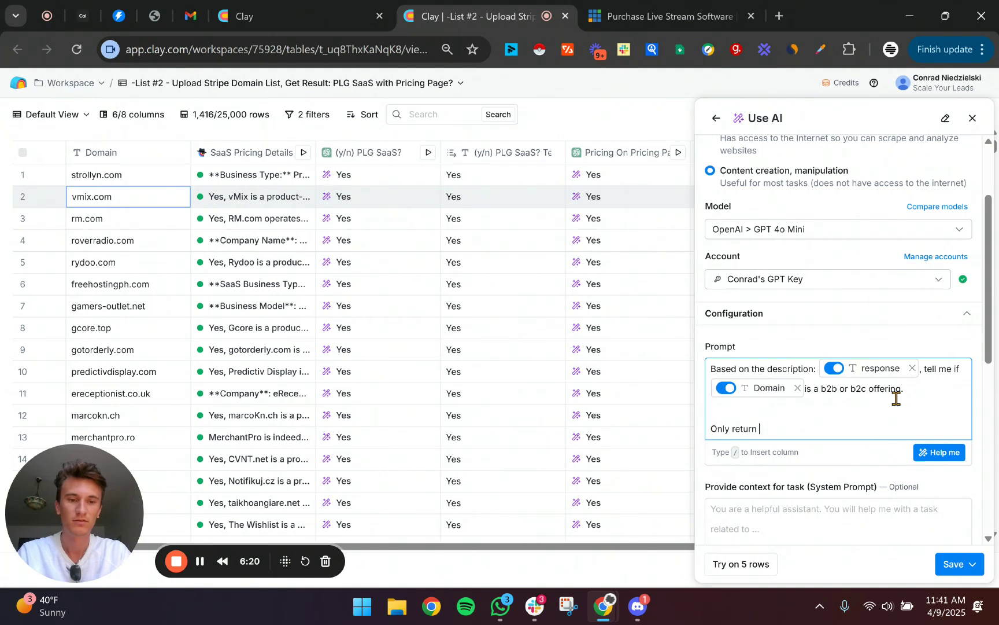
text(B2B or B2C as an answer, nothing else.)
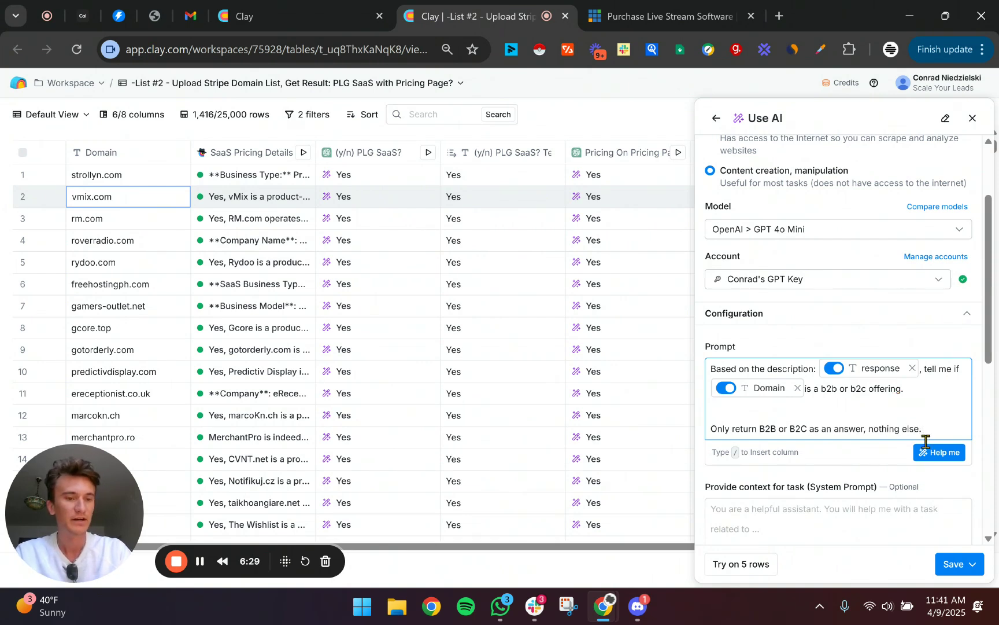
- Generate a suggested Claygent prompt from the B2B or B2C task description and review it
click(952, 457)
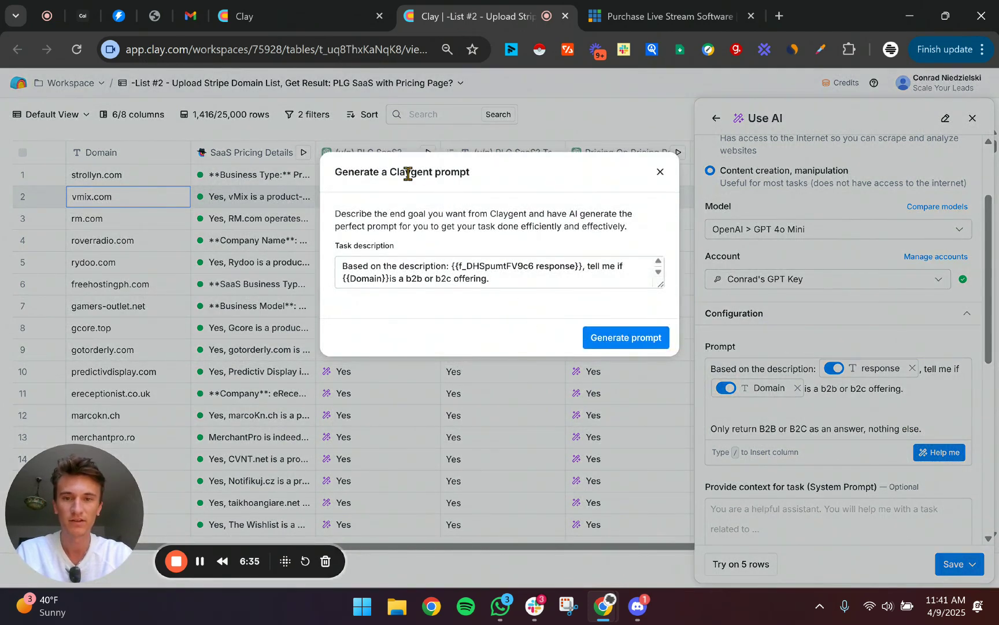
click(590, 339)
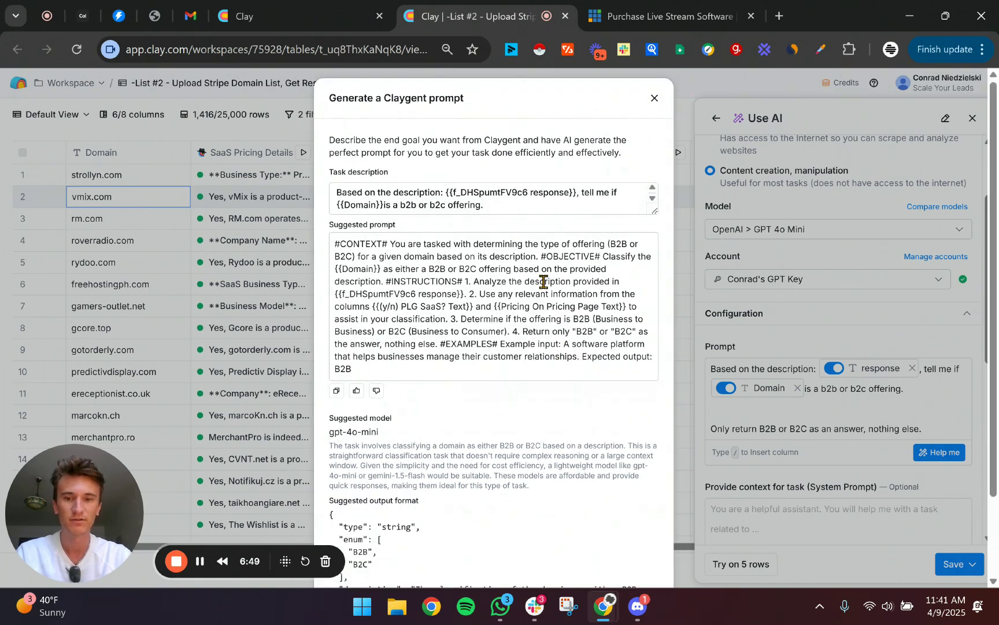
click(655, 99)
- Save the AI column and run it on 10 rows
click(949, 573)
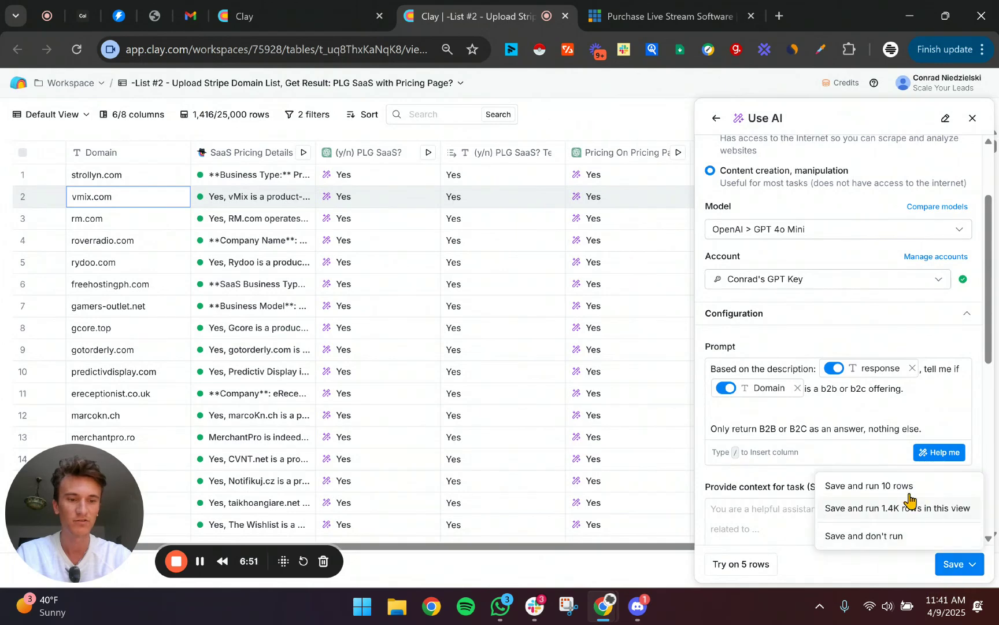
click(909, 503)
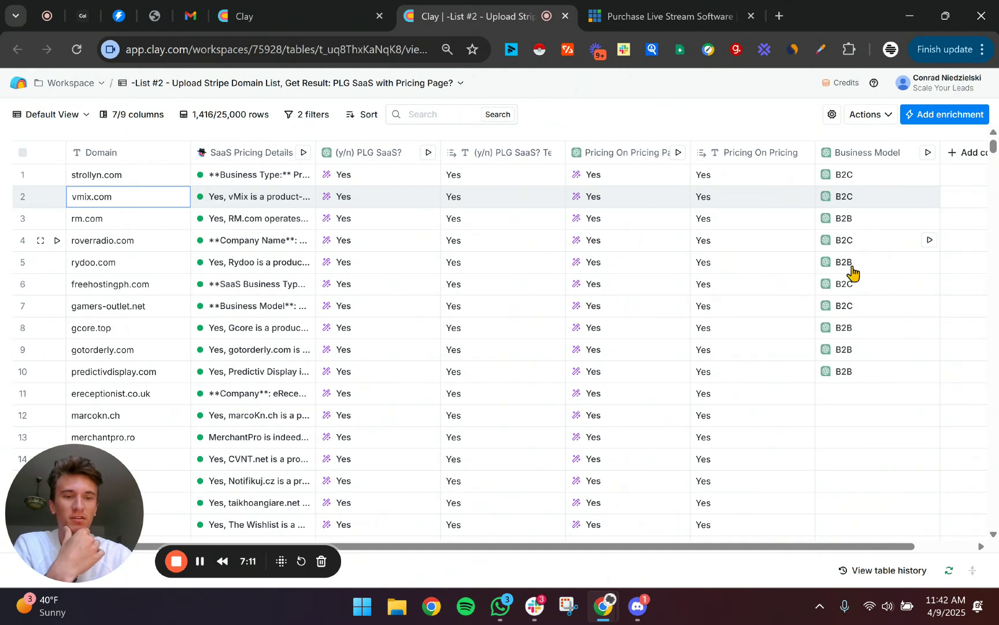
- Add the Response value of the first Business Model result as a new column named "B2B Column Only"
scroll(864, 169, right, 2)
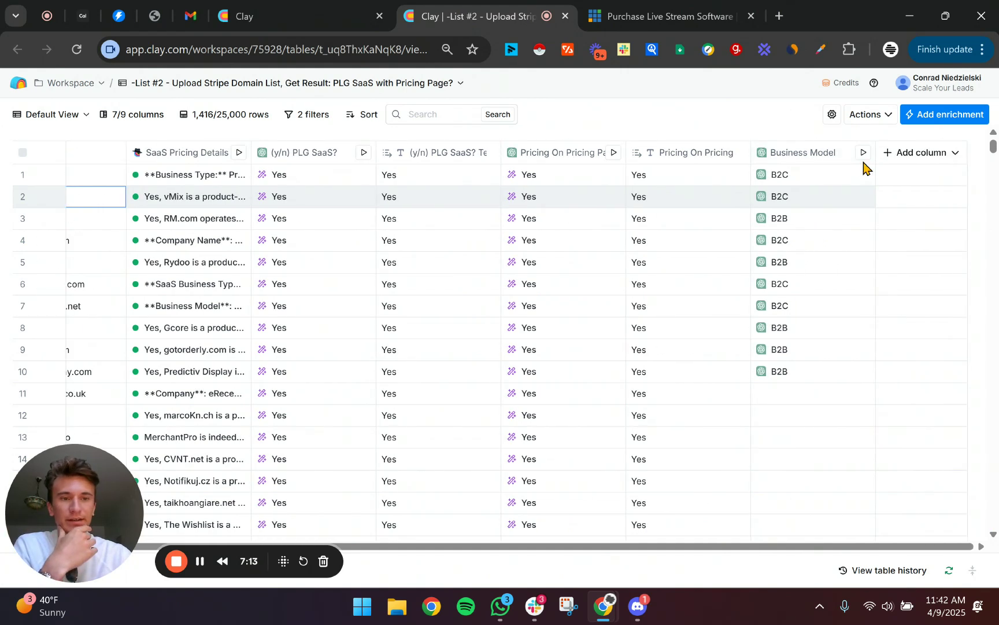
click(796, 175)
mouse_move(888, 179)
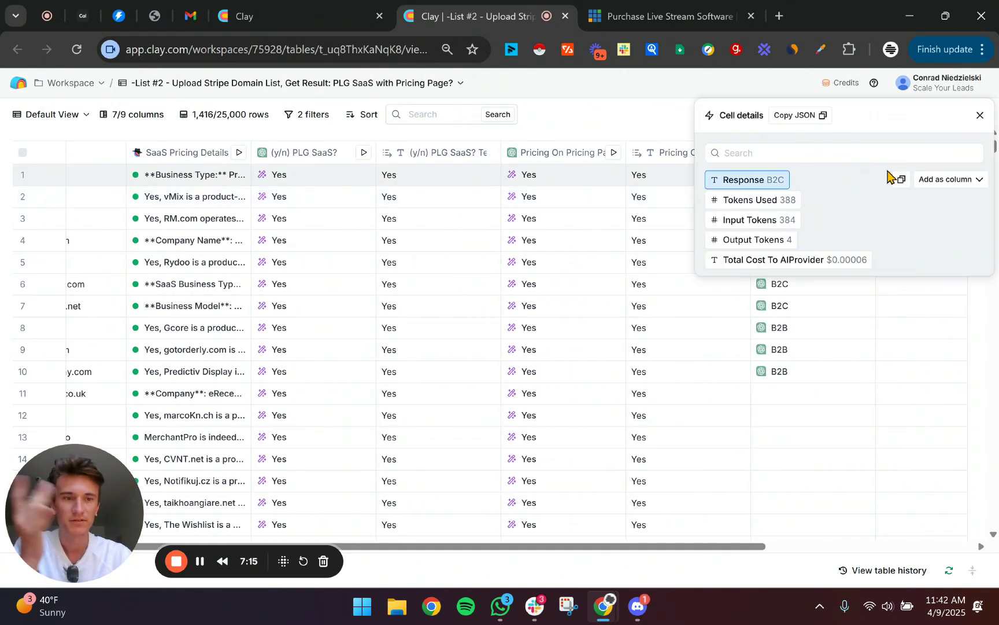
click(929, 180)
drag(847, 225, 735, 248)
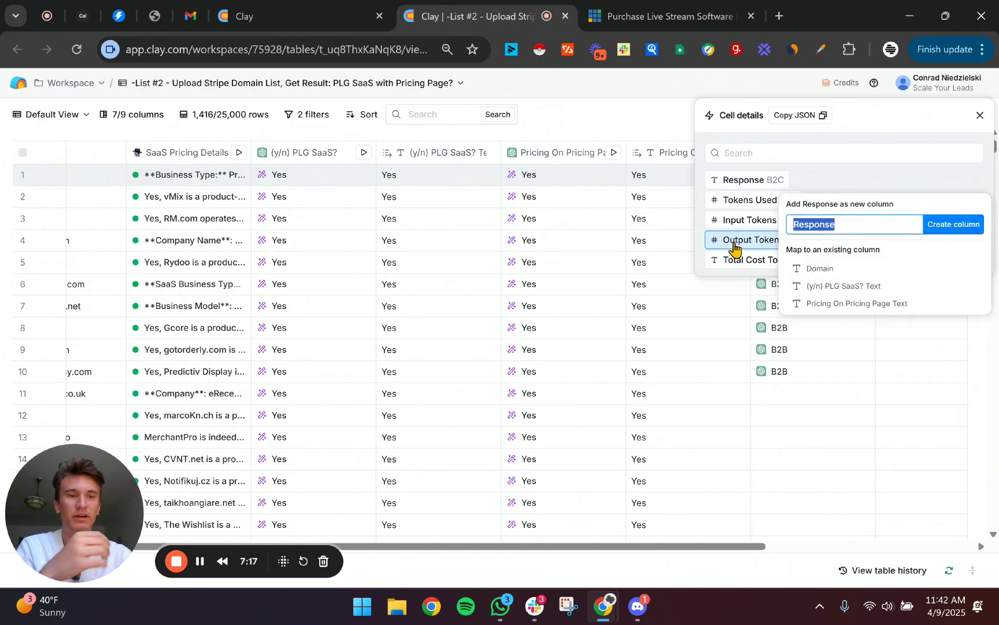
text(BB)
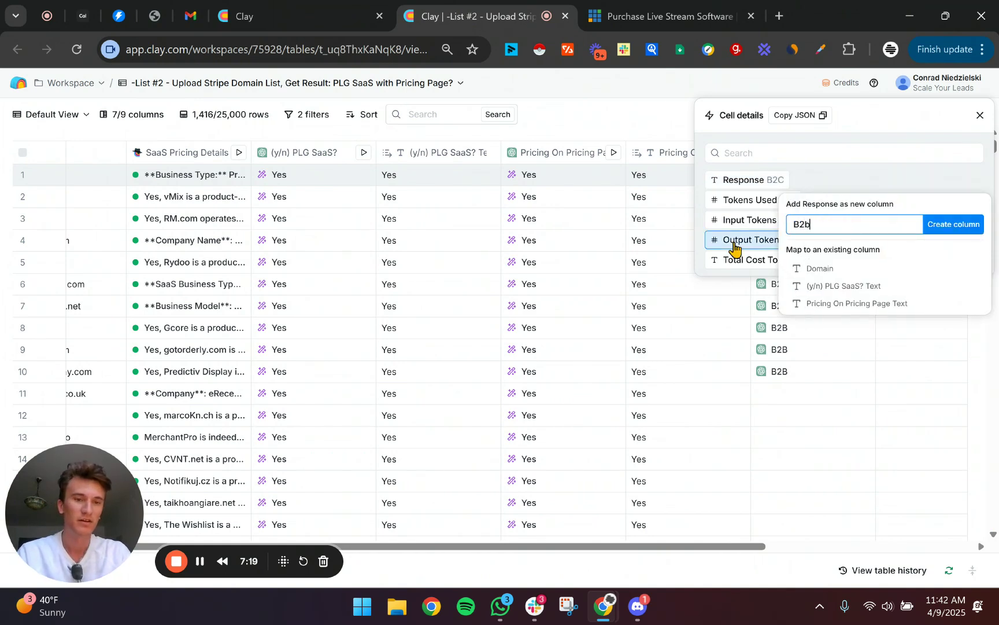
key(BackSpace)
text(B Column Only)
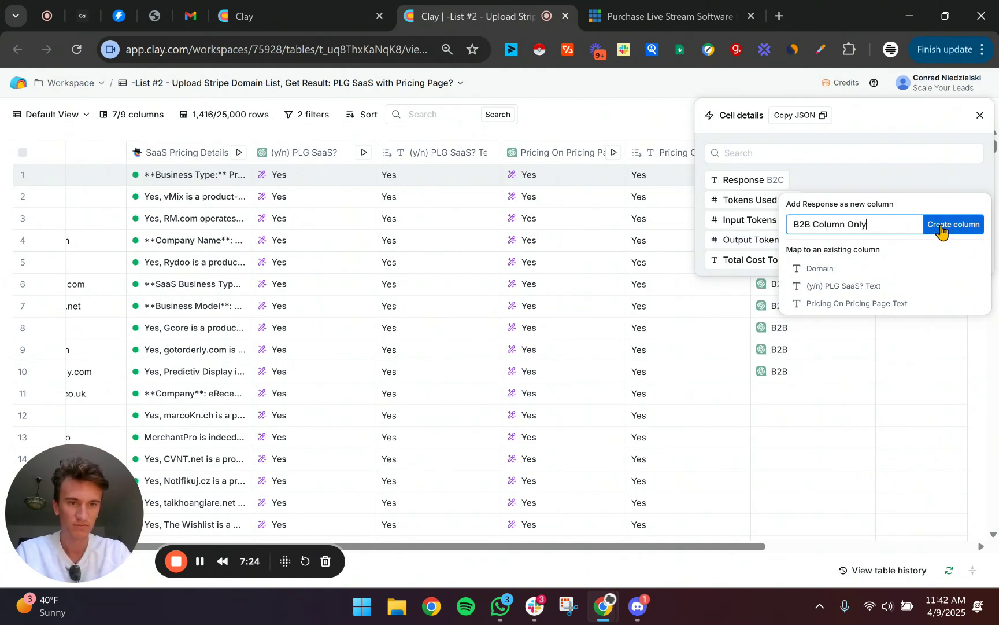
click(941, 231)
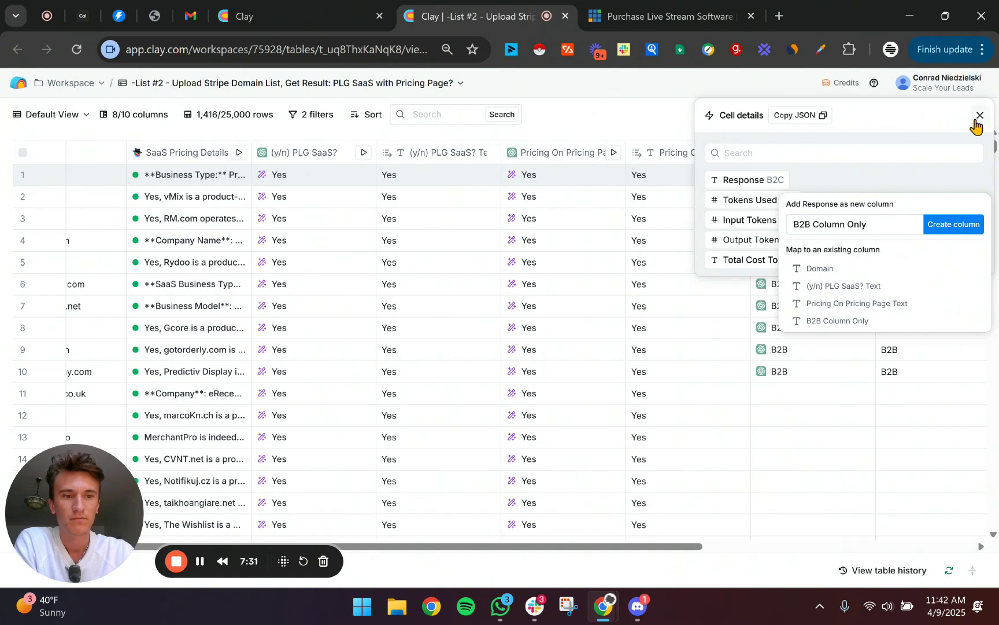
click(978, 117)
- Add a third filter that keeps only rows where B2B Column Only is equal to "B2B"
scroll(886, 299, right, 3)
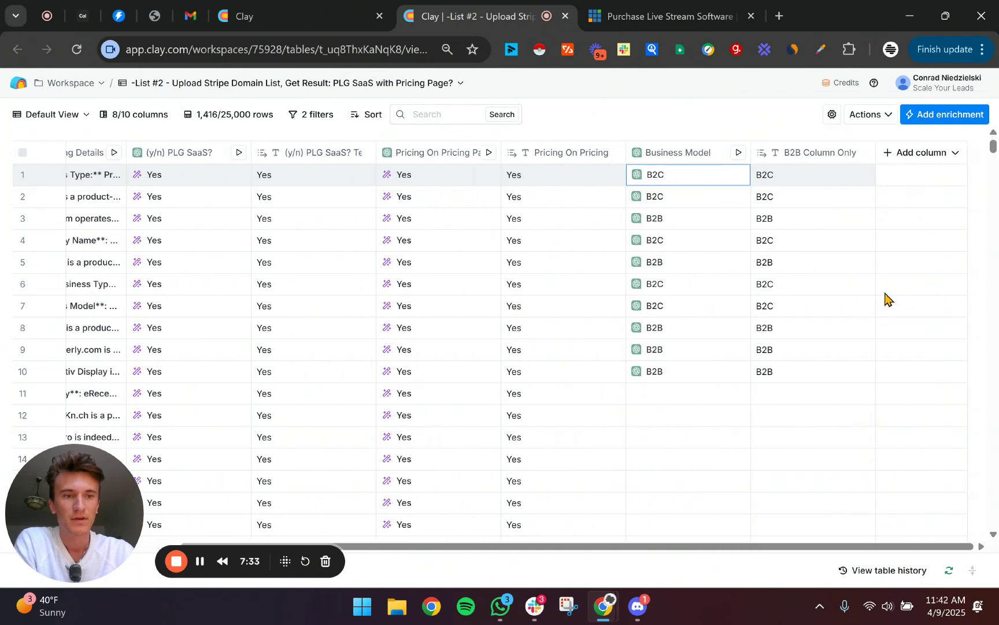
click(811, 159)
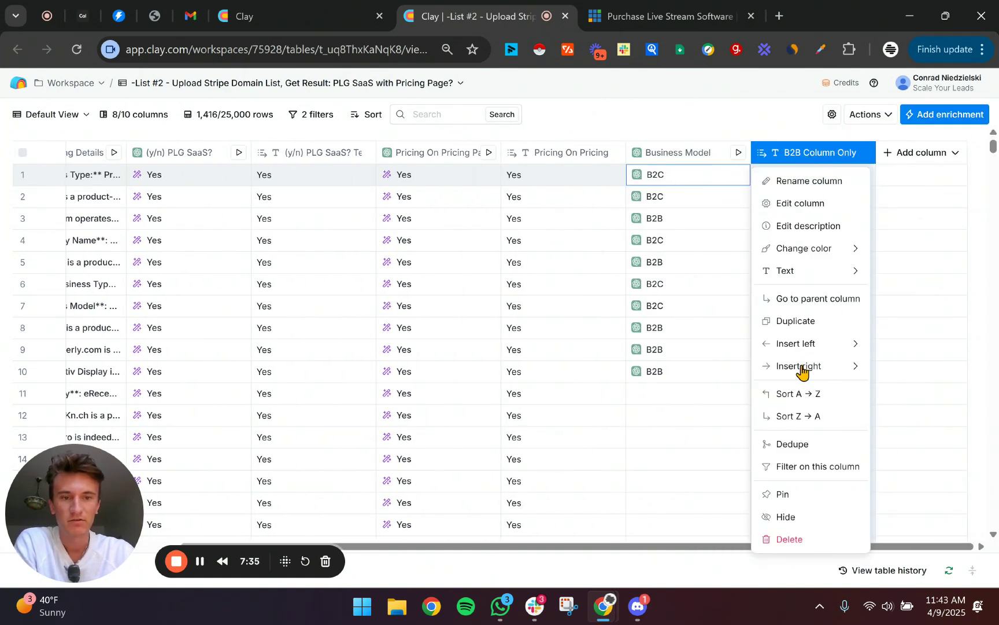
click(797, 465)
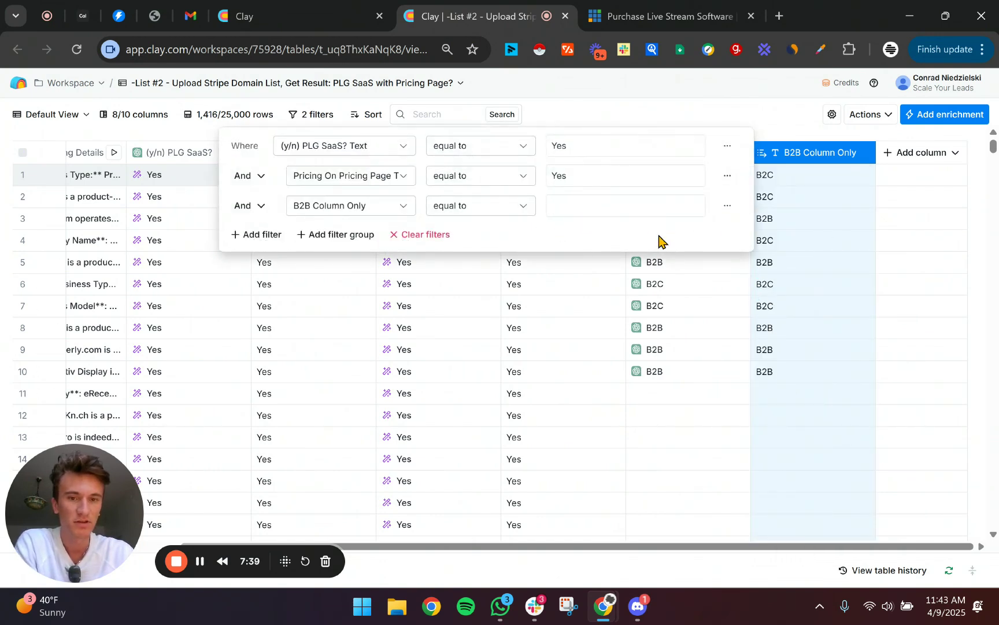
click(601, 209)
text(B2B)
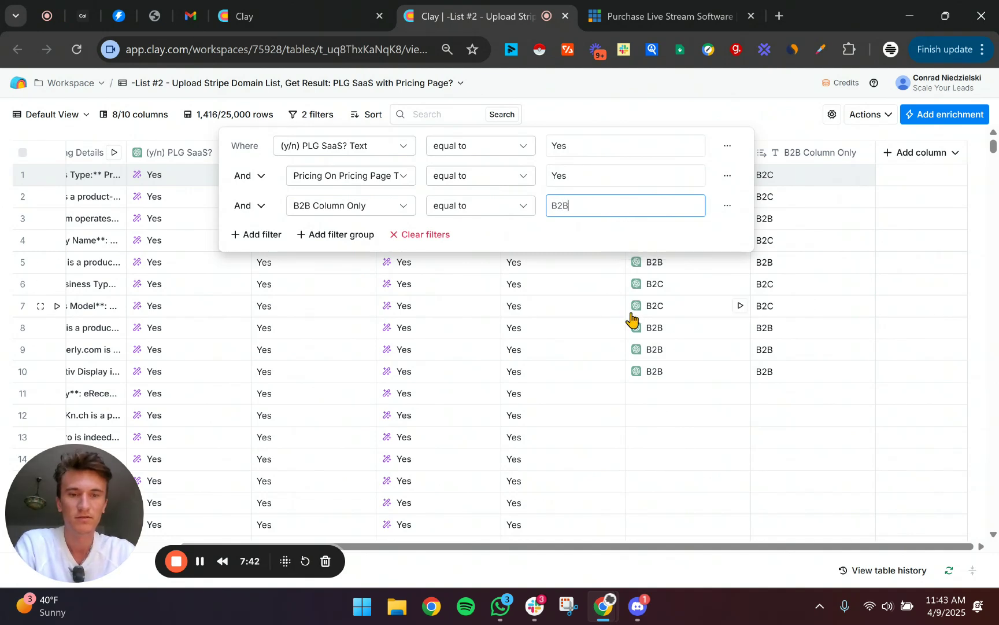
click(660, 239)
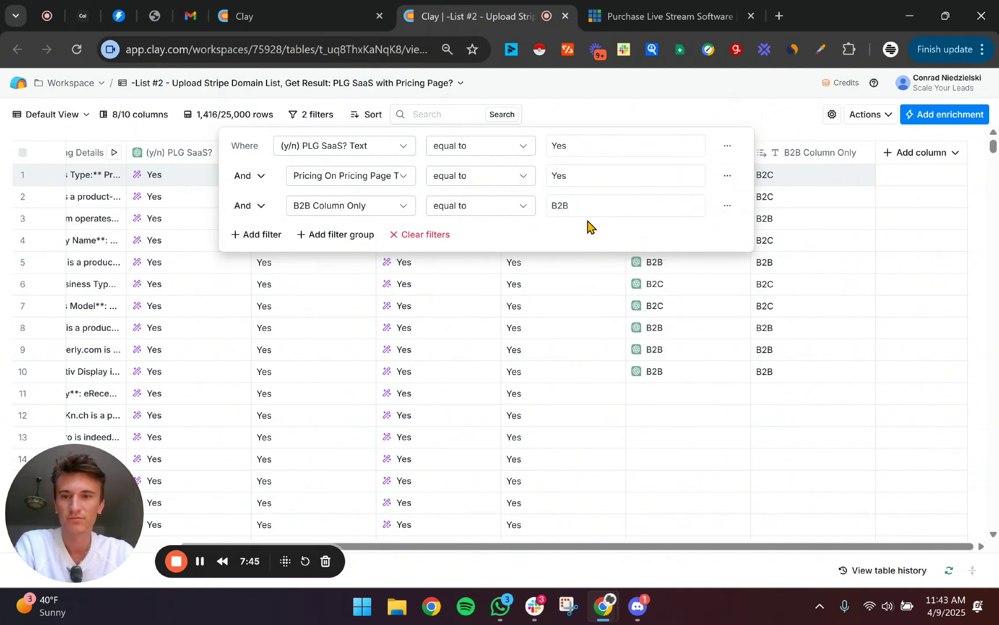
click(626, 116)
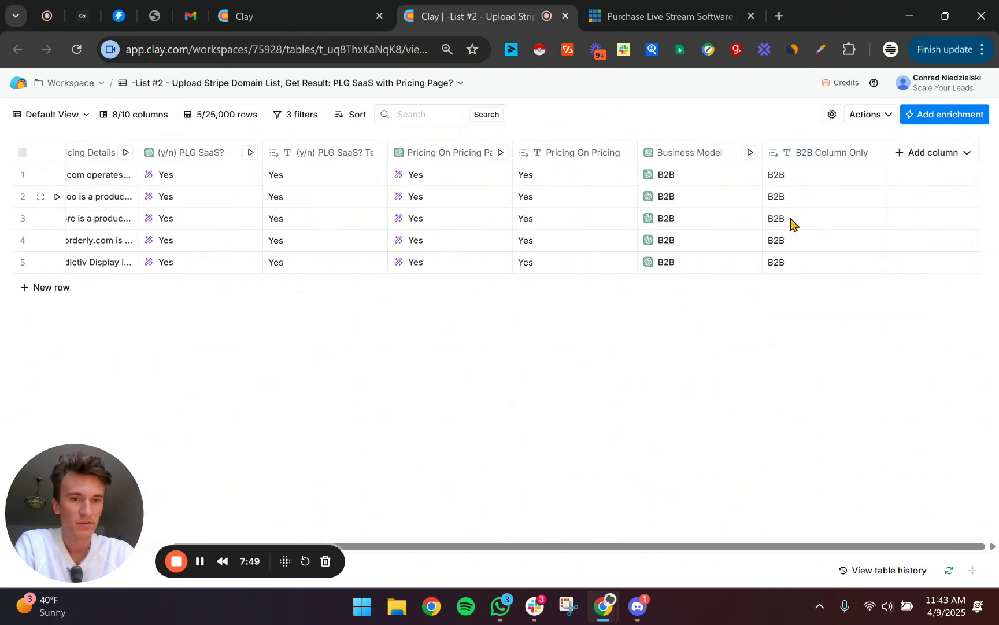
scroll(524, 256, left, 2)
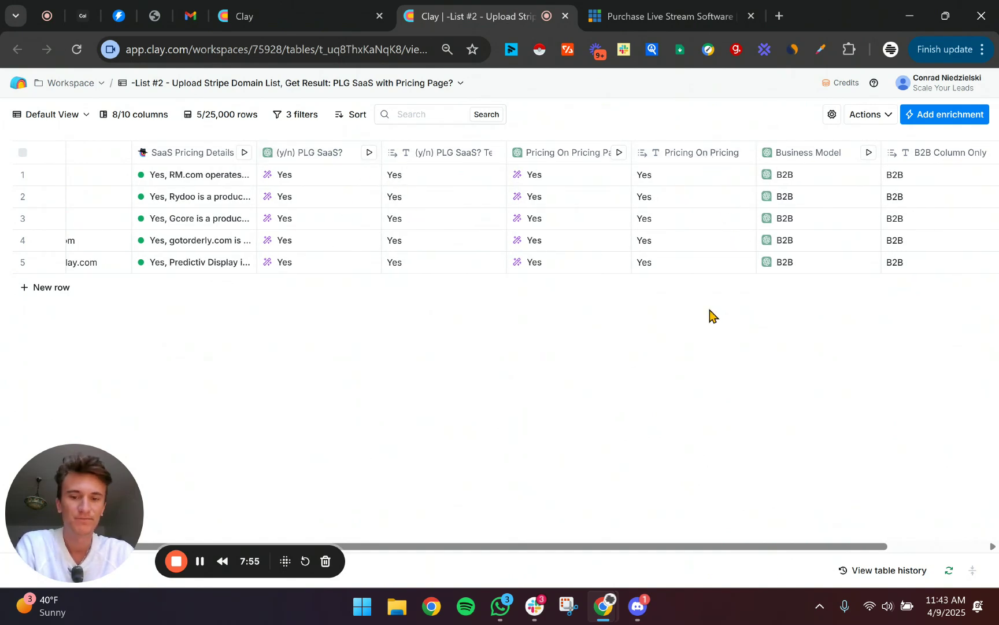
scroll(960, 263, right, 2)
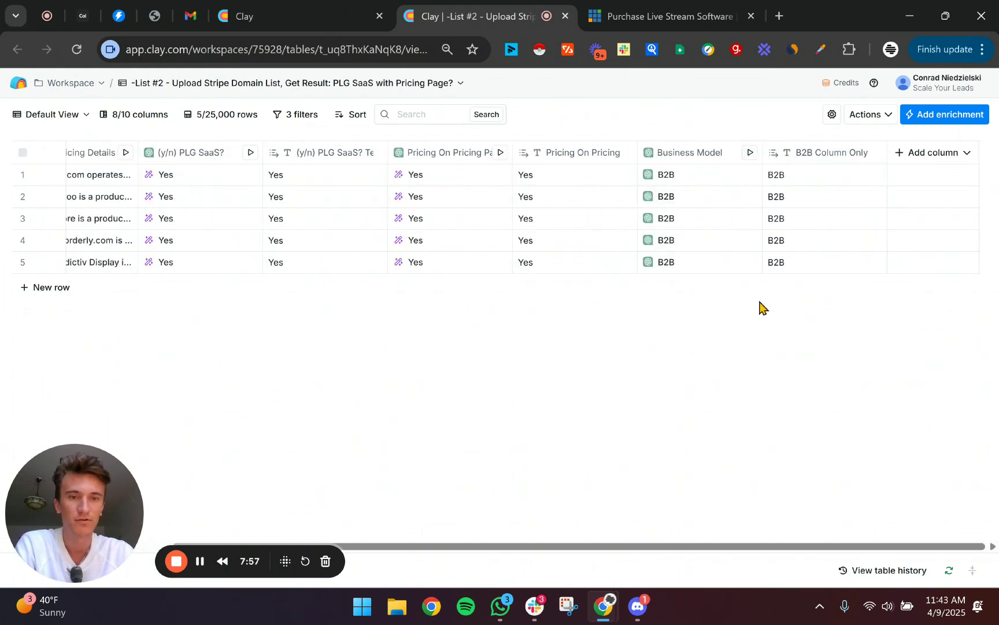